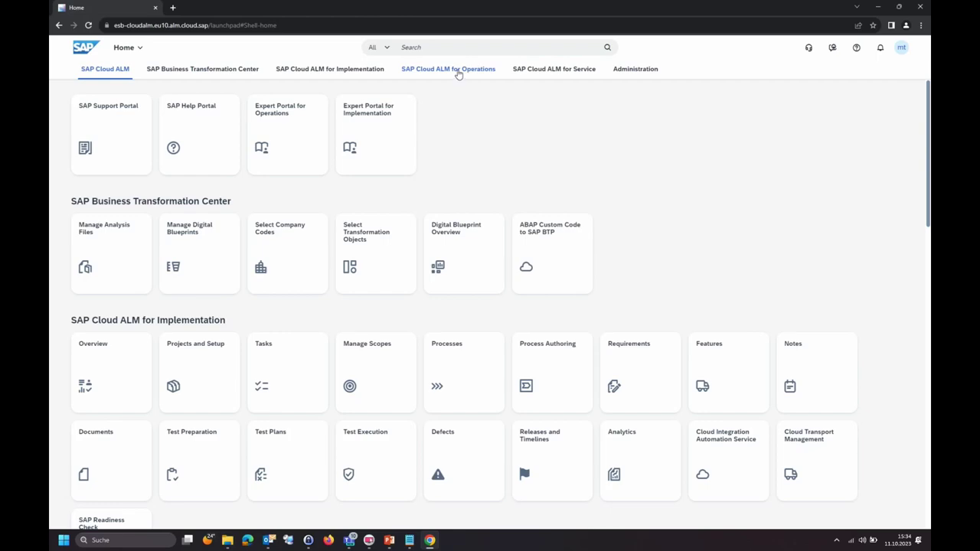
- Open Business Process Monitoring from the SAP Cloud ALM for Operations apps and show the managed components in its configuration
click(460, 70)
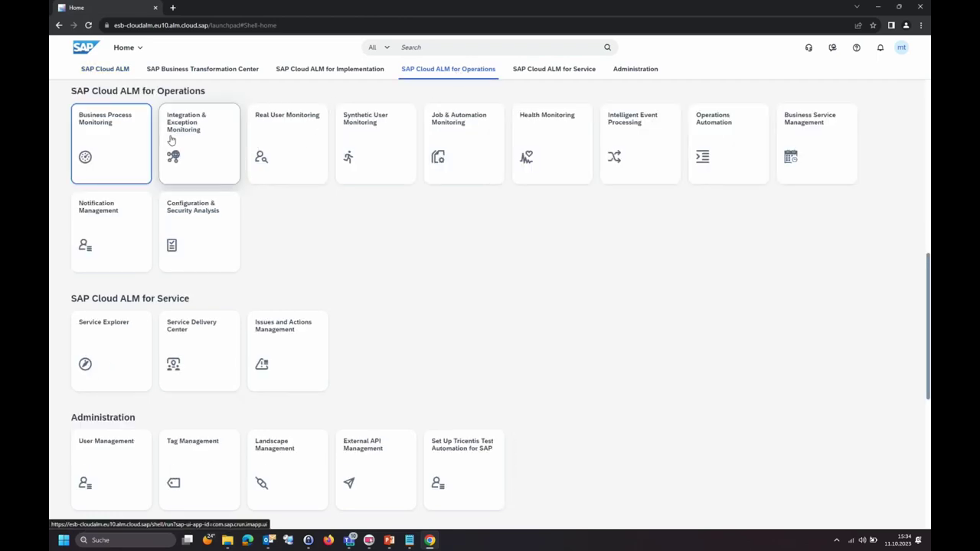
click(131, 154)
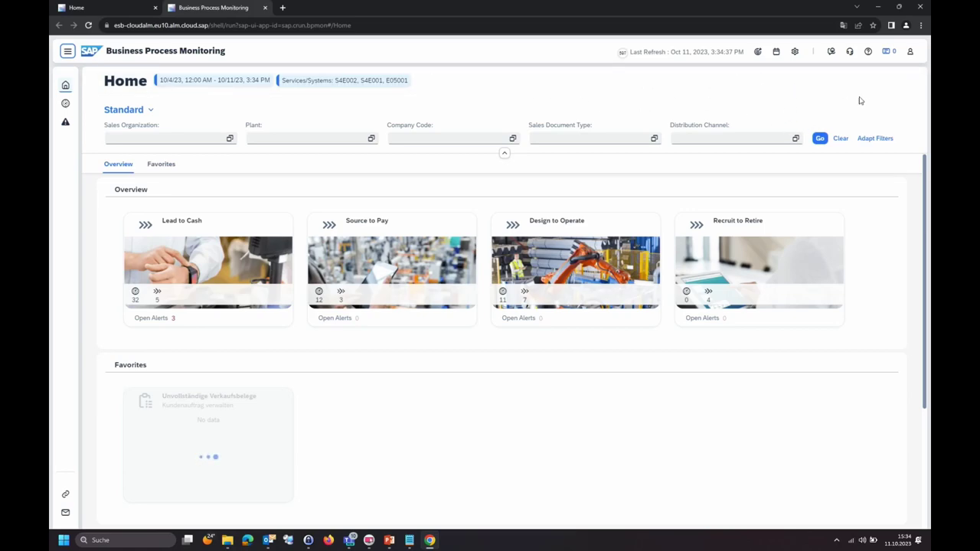
click(796, 53)
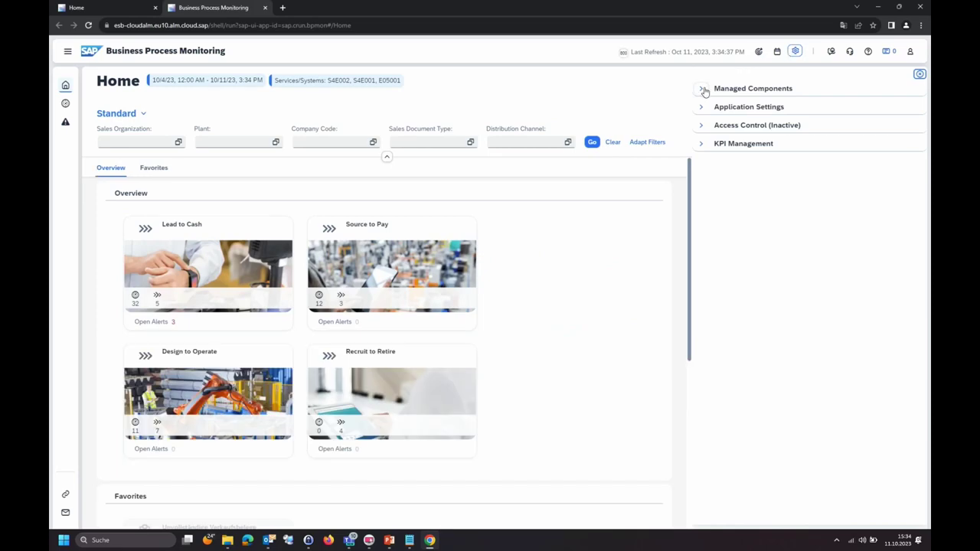
click(704, 90)
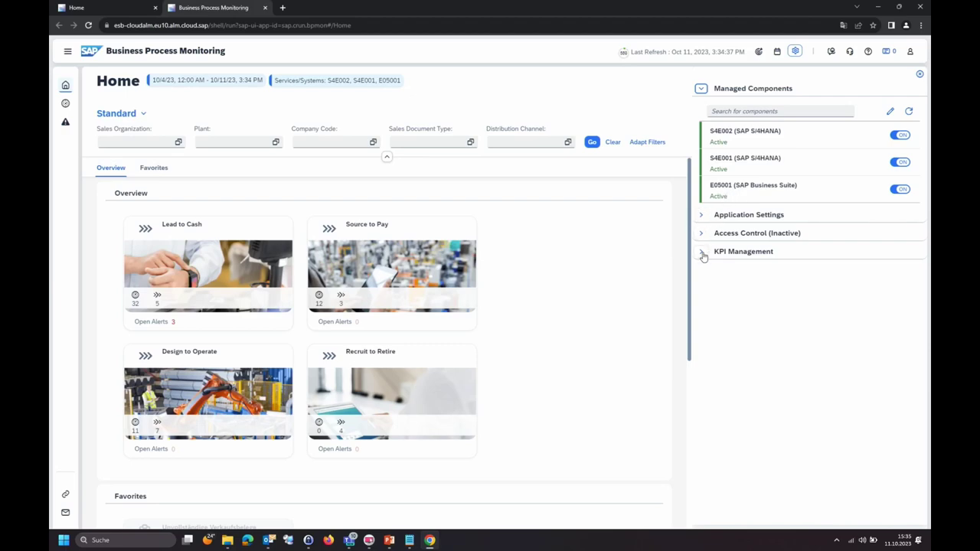
- Apply the scope with S4E002, S4E001 and E05001, and set the time frame to This Quarter
click(759, 52)
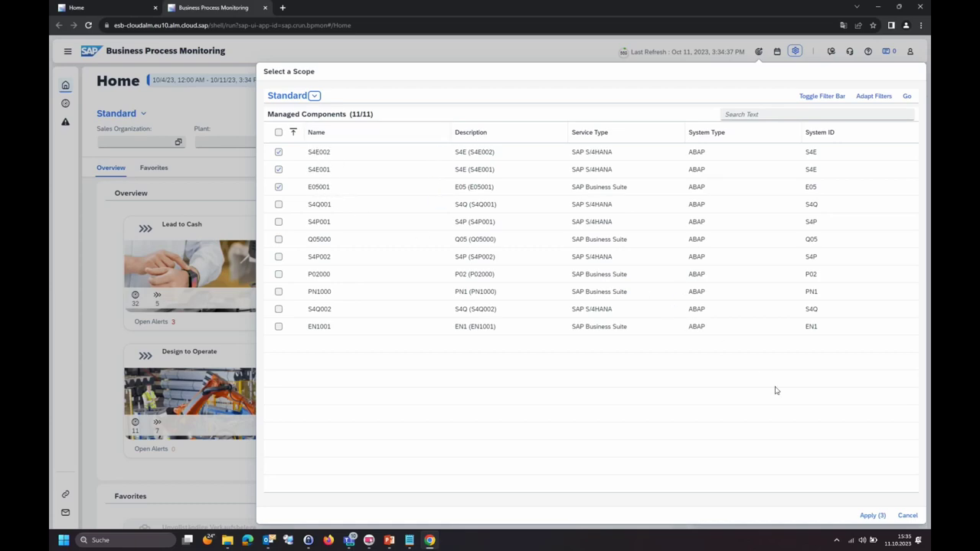
click(871, 515)
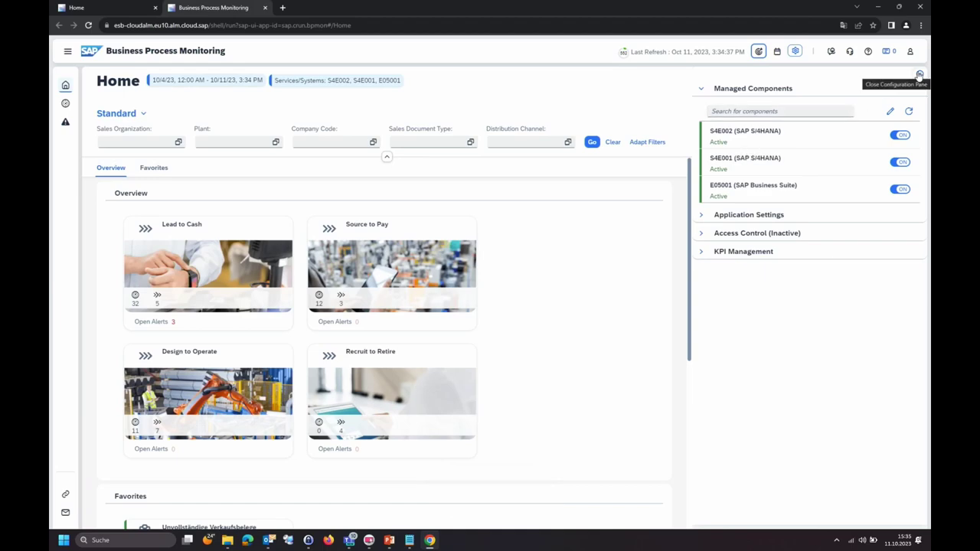
click(920, 74)
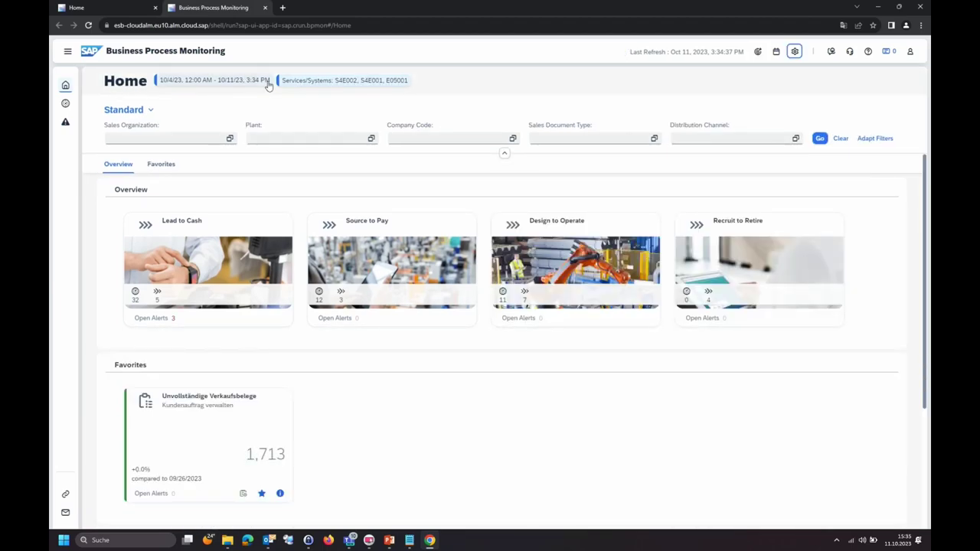
click(256, 80)
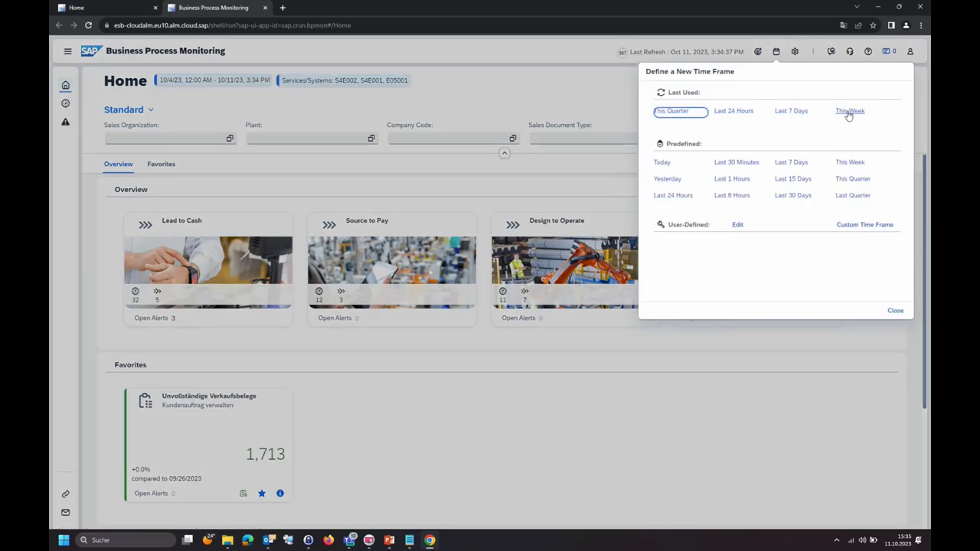
click(674, 112)
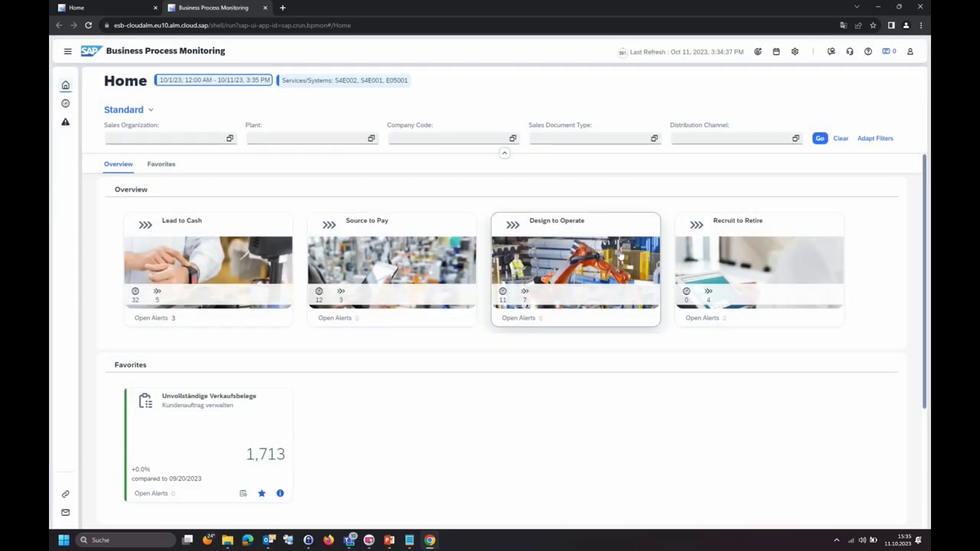
- Review the KPIs with status Active in the KPI management configuration, and close the configuration again
click(795, 52)
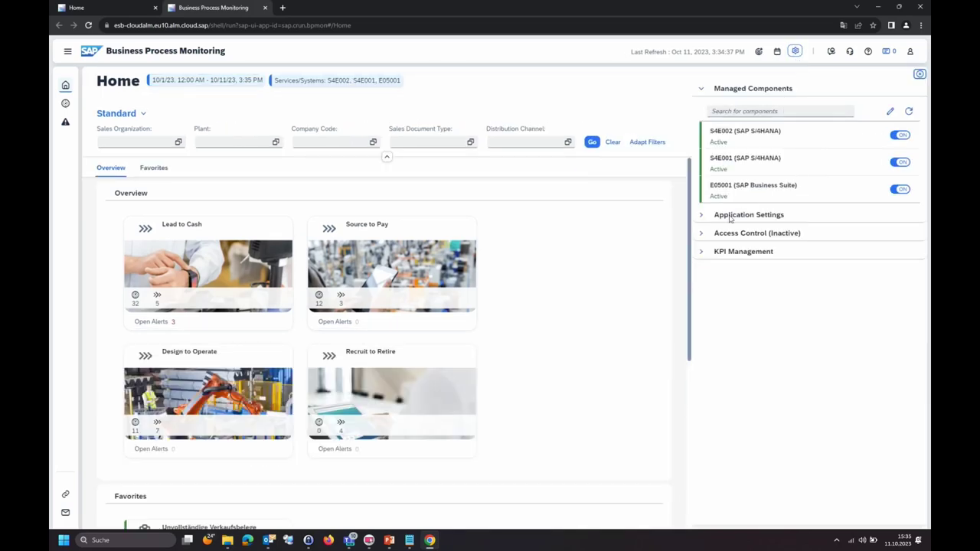
click(704, 253)
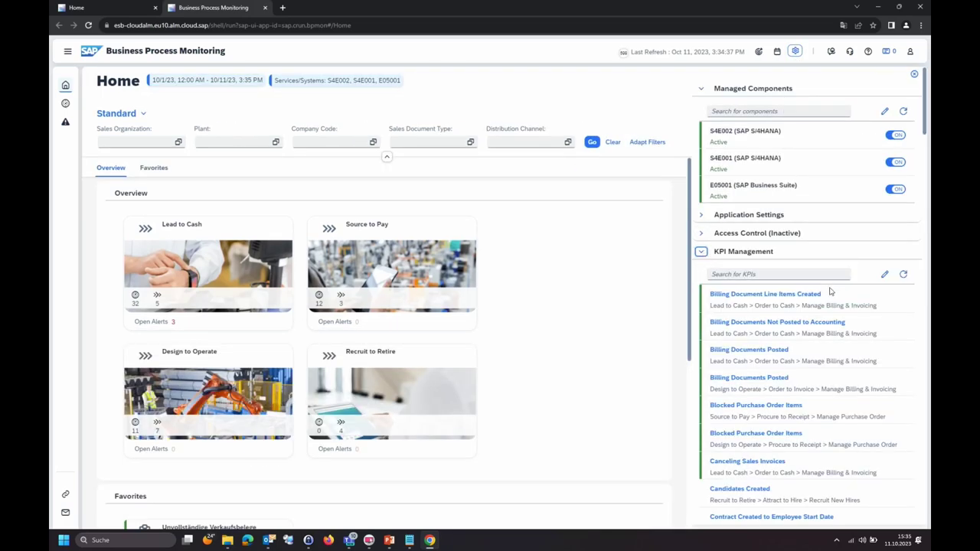
click(885, 276)
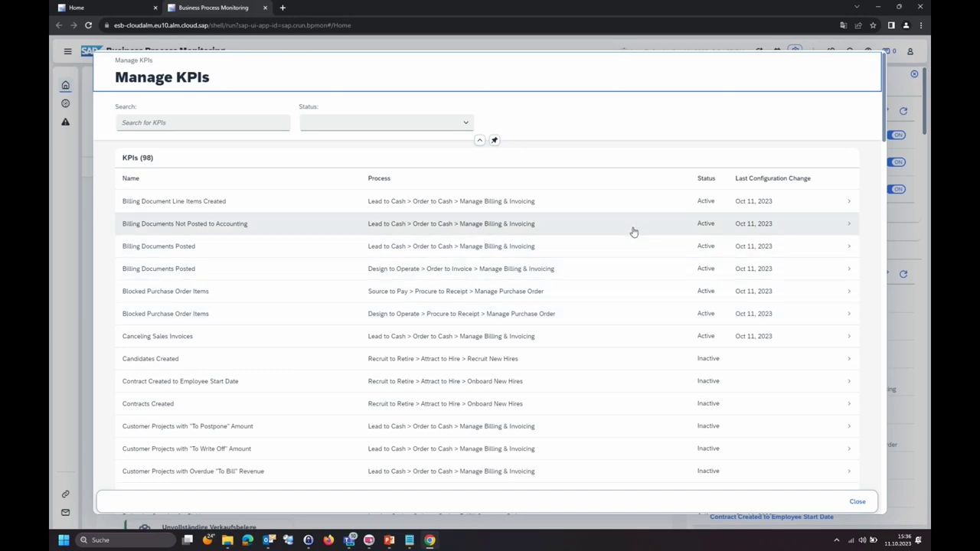
click(466, 123)
click(334, 158)
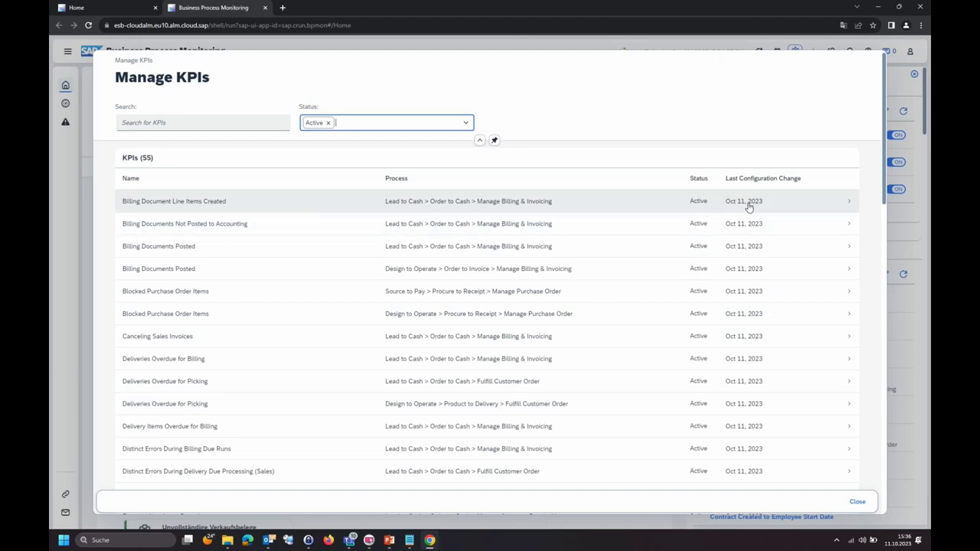
click(856, 503)
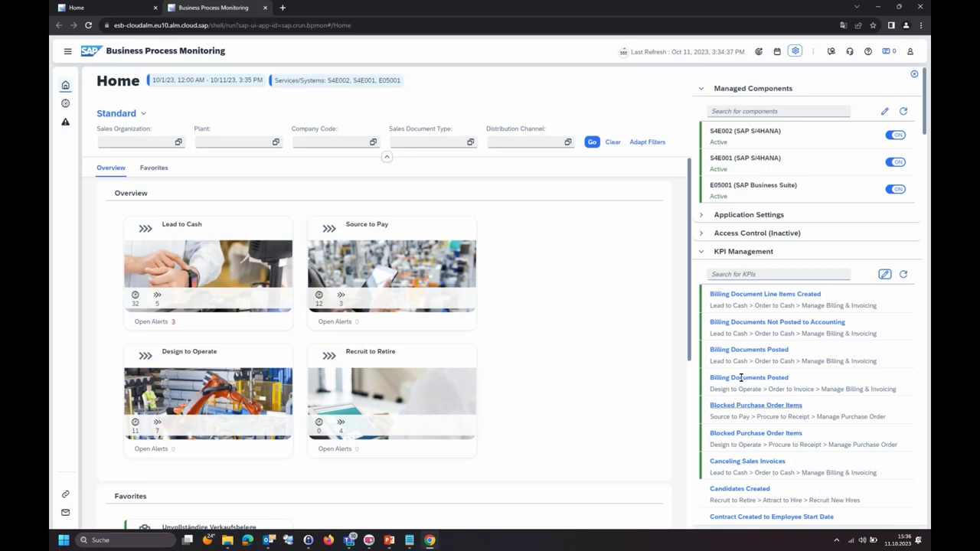
click(914, 74)
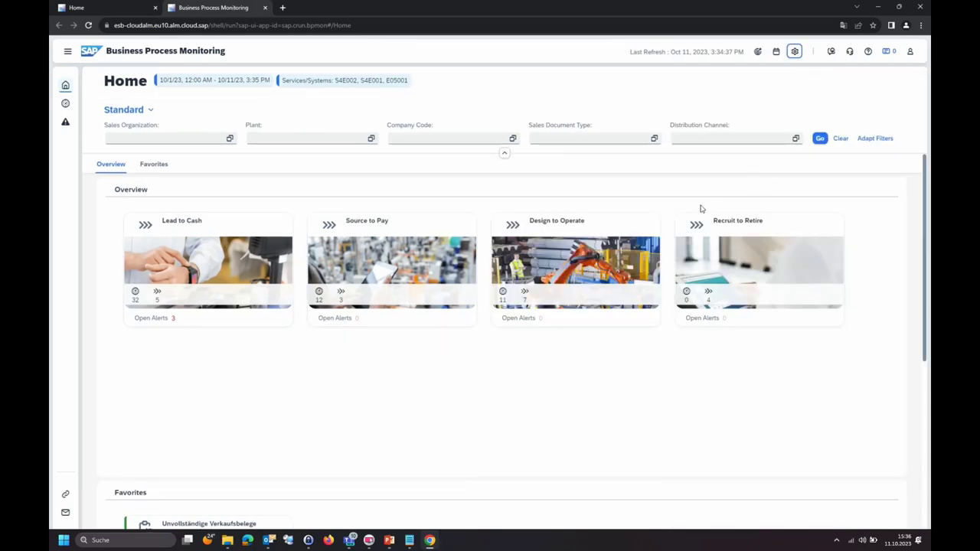
- Drill down from Lead to Cash into Order to Cash and view the description of the Open Sales Documents KPI
click(222, 228)
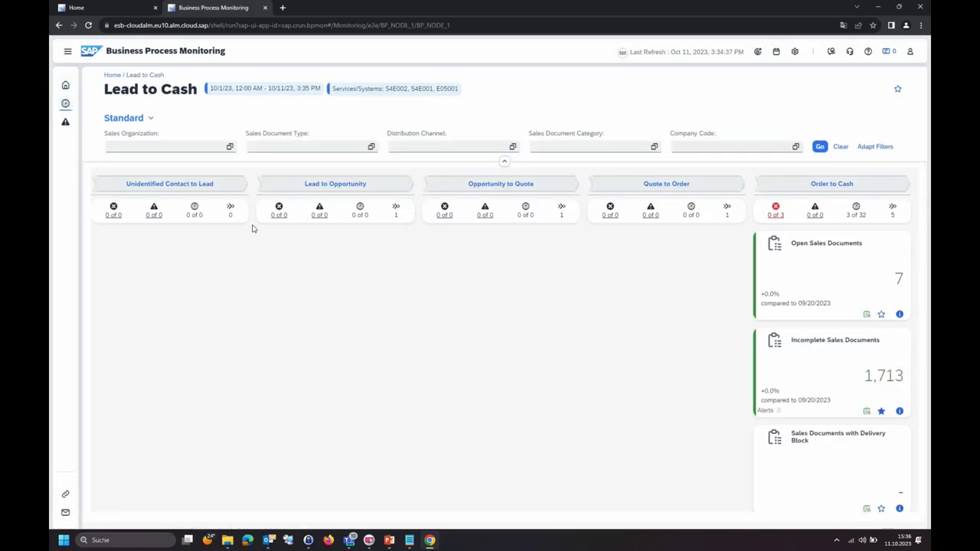
click(837, 187)
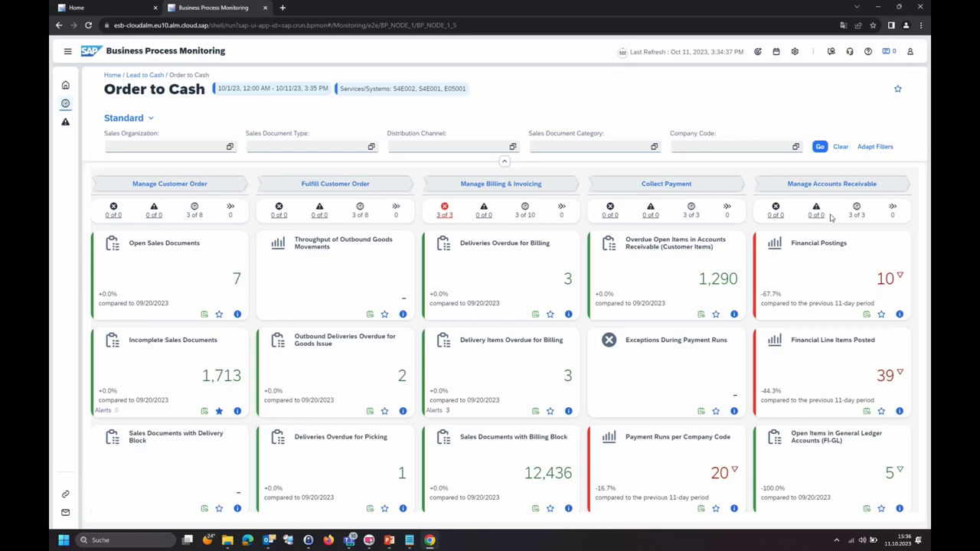
click(238, 315)
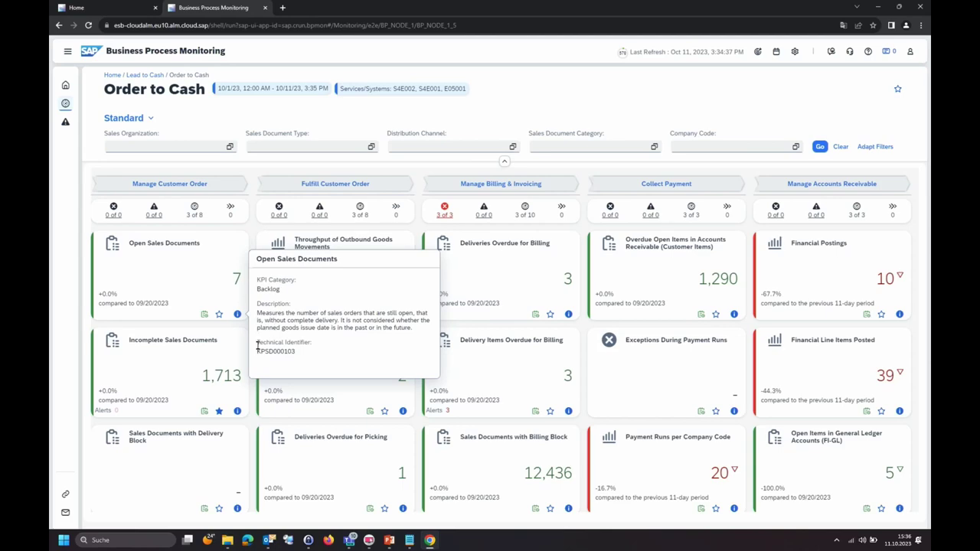
- View the Open Sales Documents details, and go through Manage Customer Order to the Incomplete Sales Documents KPI
click(199, 310)
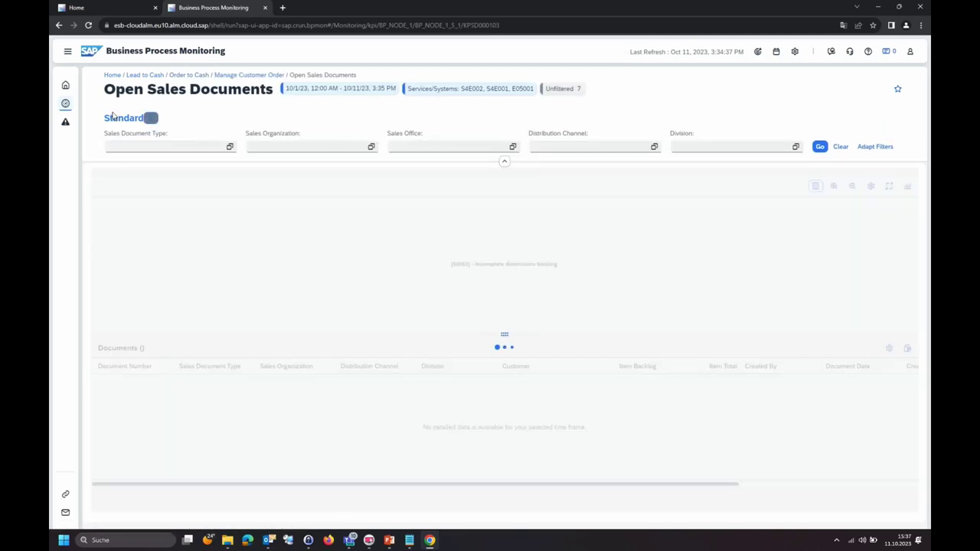
click(269, 75)
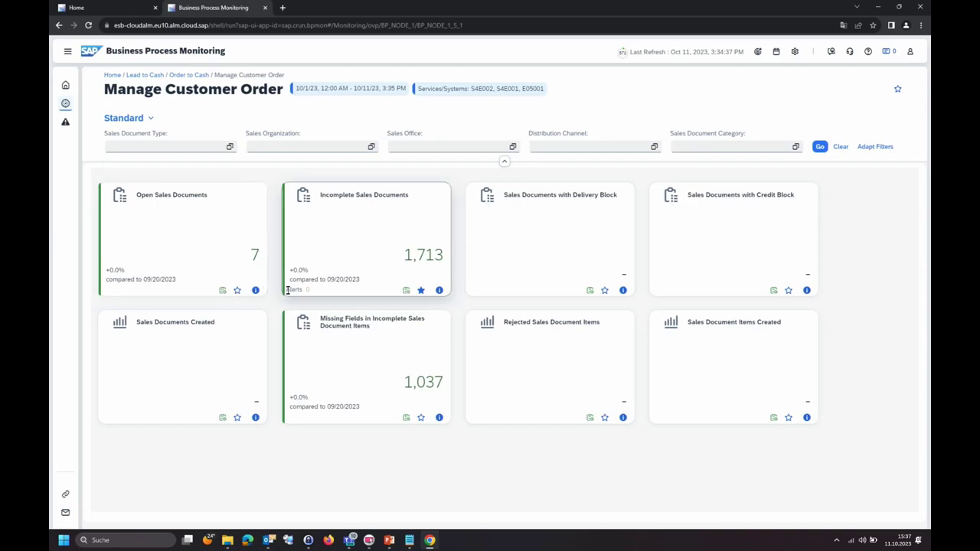
click(392, 212)
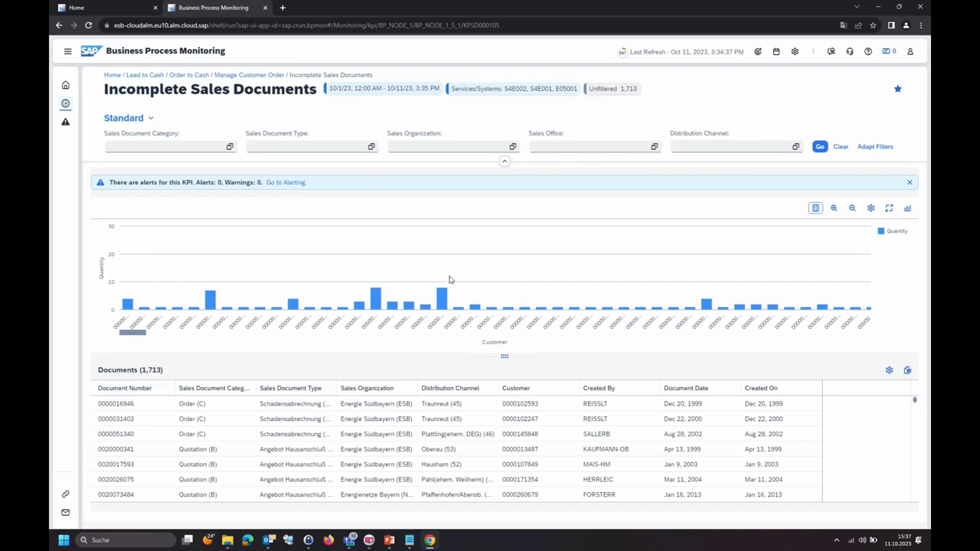
- Chart the incomplete sales documents by Distribution Channel instead of Customer, and inspect the bar for Pähl(ehem. Weilheim) (51)
click(872, 210)
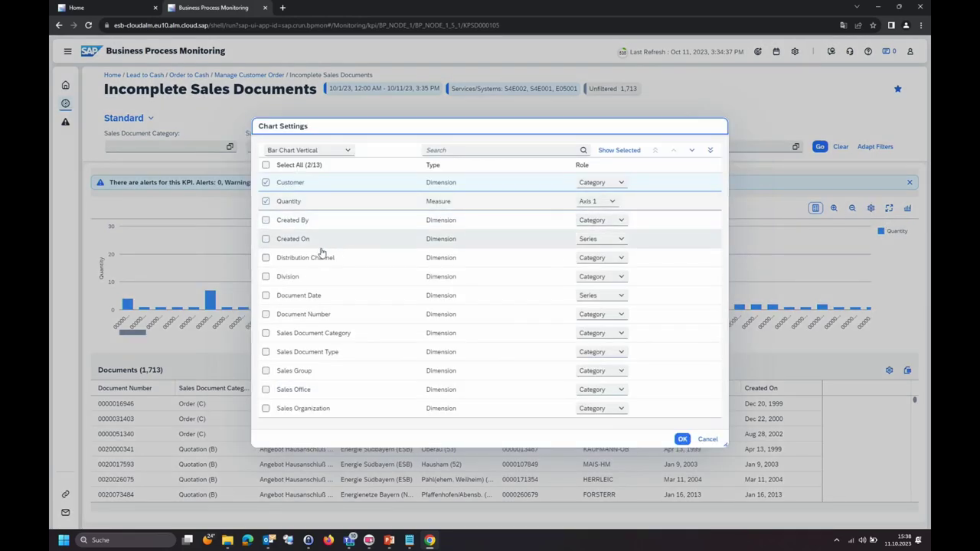
click(266, 258)
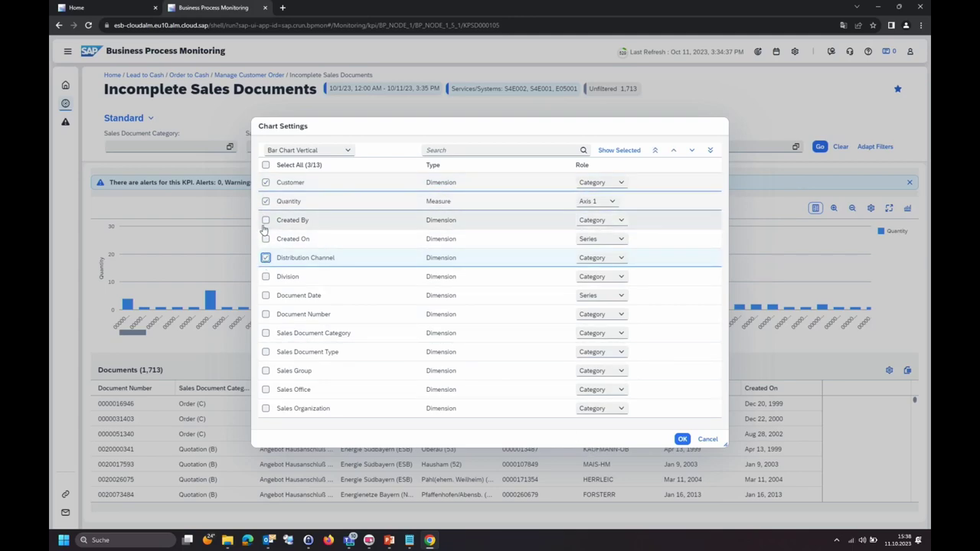
click(266, 183)
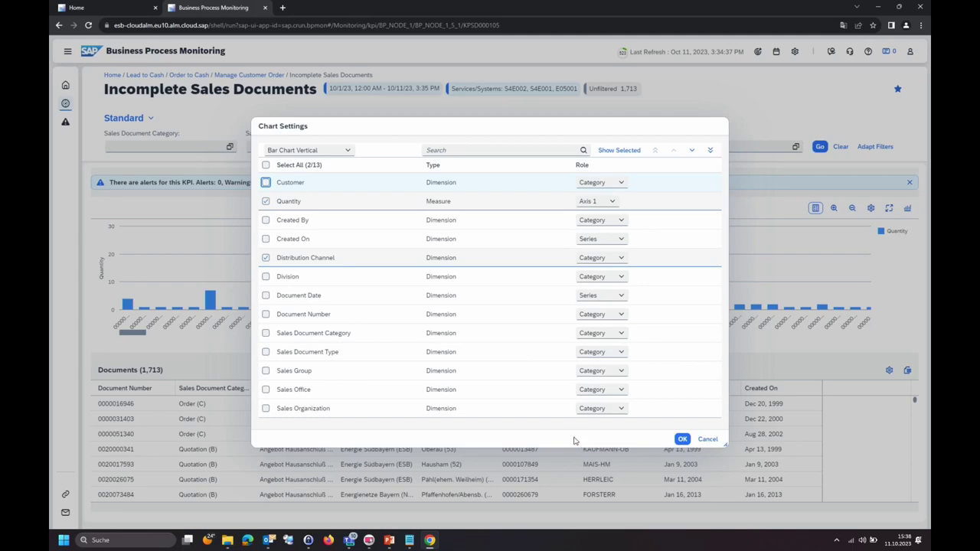
click(683, 439)
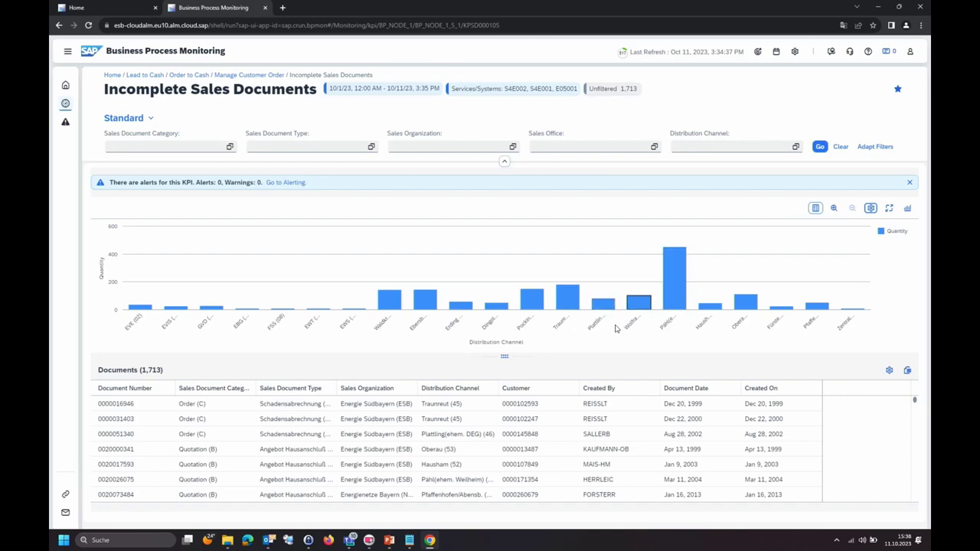
click(676, 273)
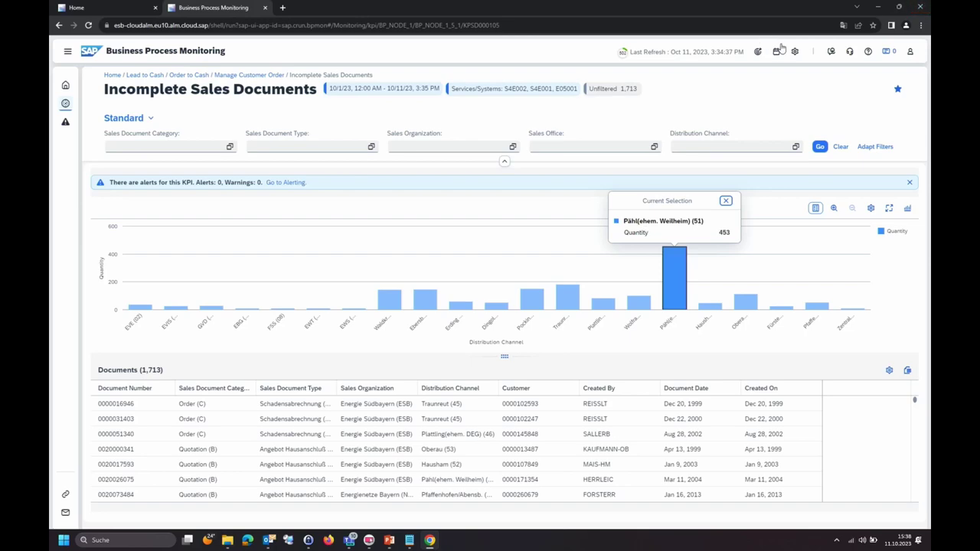
- Find the Incomplete Sales Documents KPI in KPI management by searching for "incompl" and open its event definitions
click(795, 51)
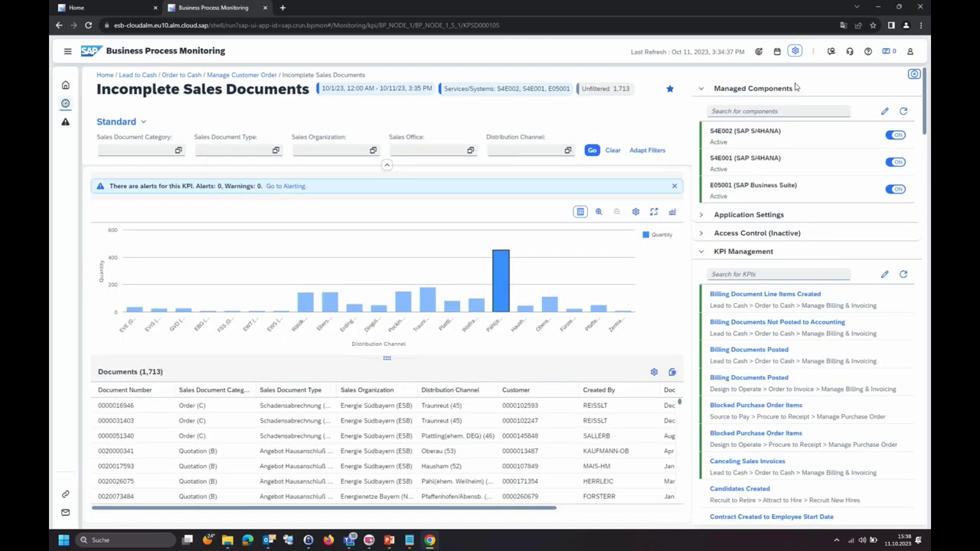
click(885, 274)
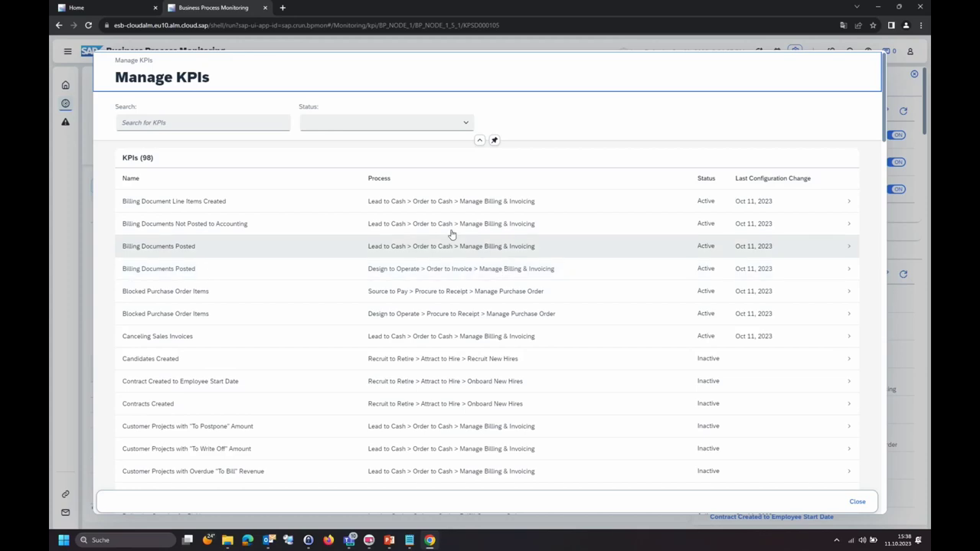
click(234, 121)
text(incompl)
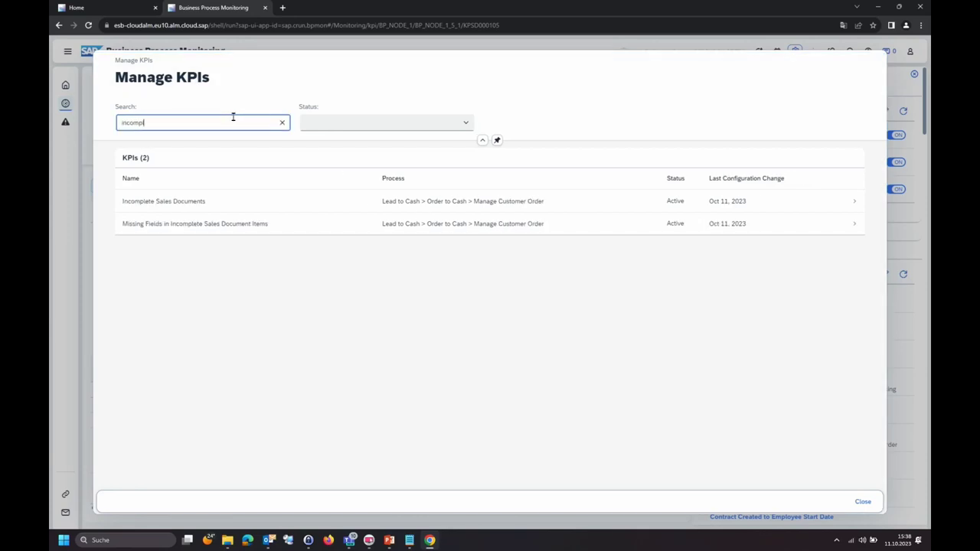
click(252, 204)
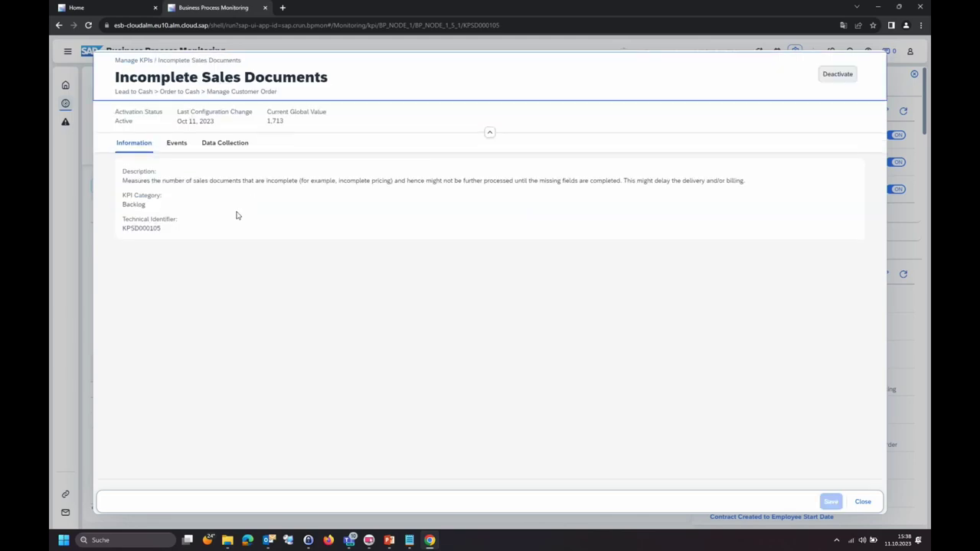
click(176, 145)
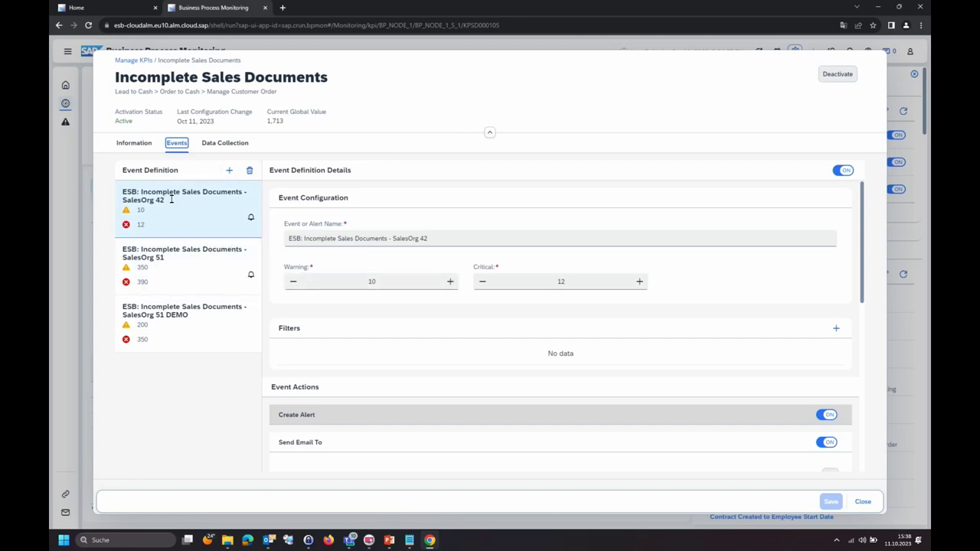
- Add a new event definition and name it by copying the existing name "ESB: Incomplete Sales Documents - SalesOrg 42"
drag(166, 200, 121, 196)
key(ctrl+c)
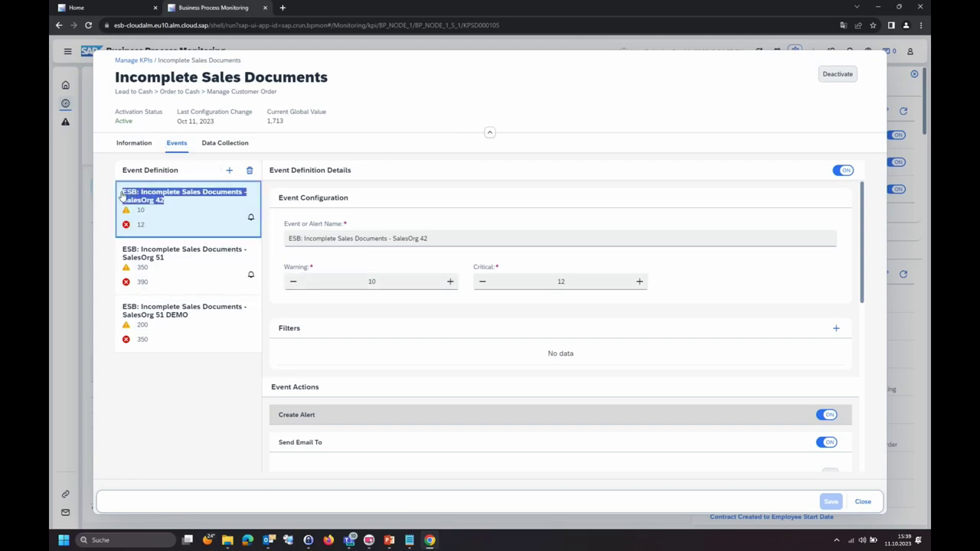
click(229, 170)
click(325, 236)
key(ctrl+v)
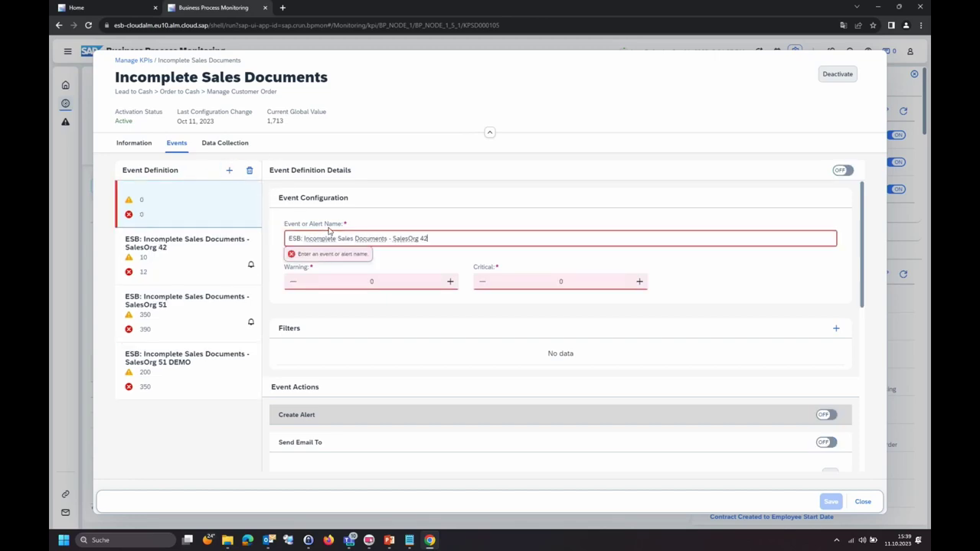
- Set the new event definition's warning threshold to 200 and its critical threshold to 350
click(366, 279)
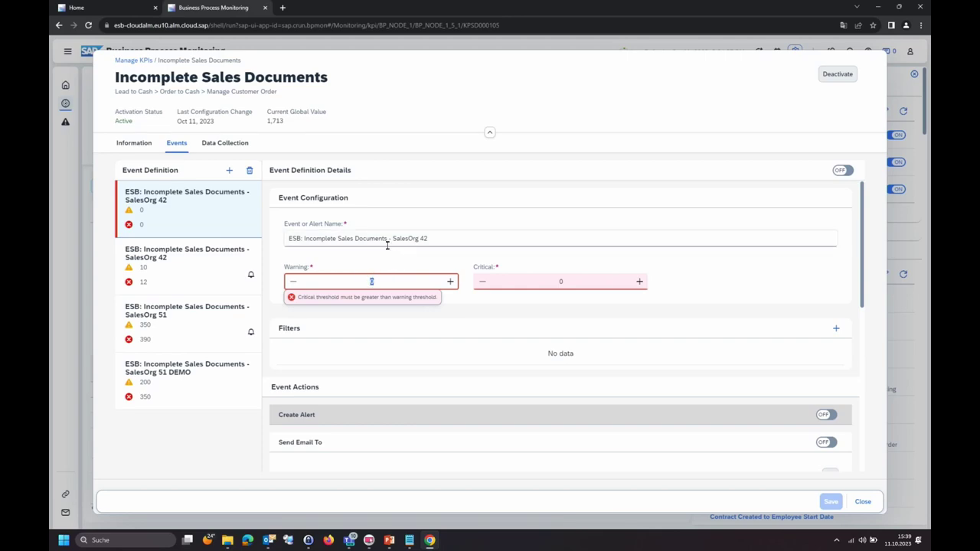
text(200)
click(534, 283)
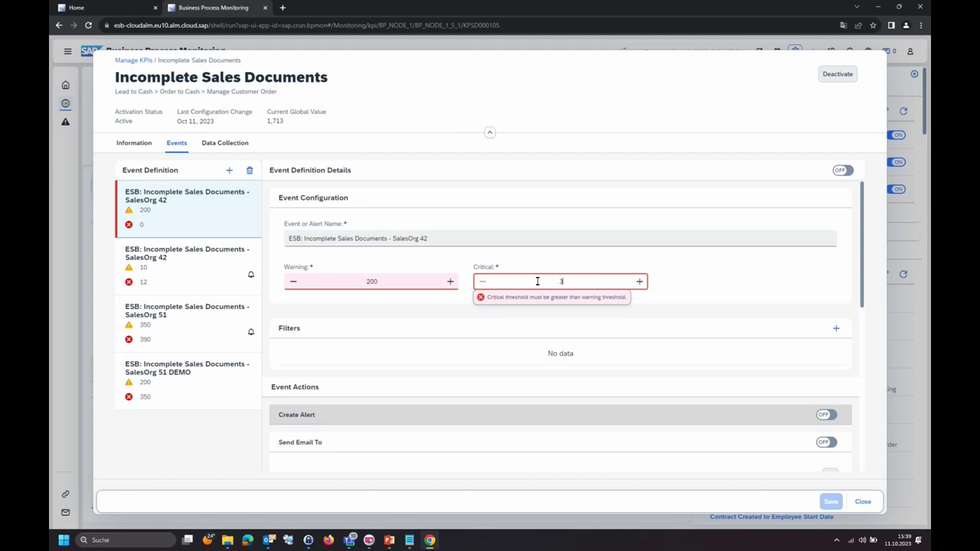
text(350)
- Add a filter to the new event restricting Sales Organization to Energie Südbayern (ESB)
scroll(395, 345, down, 2)
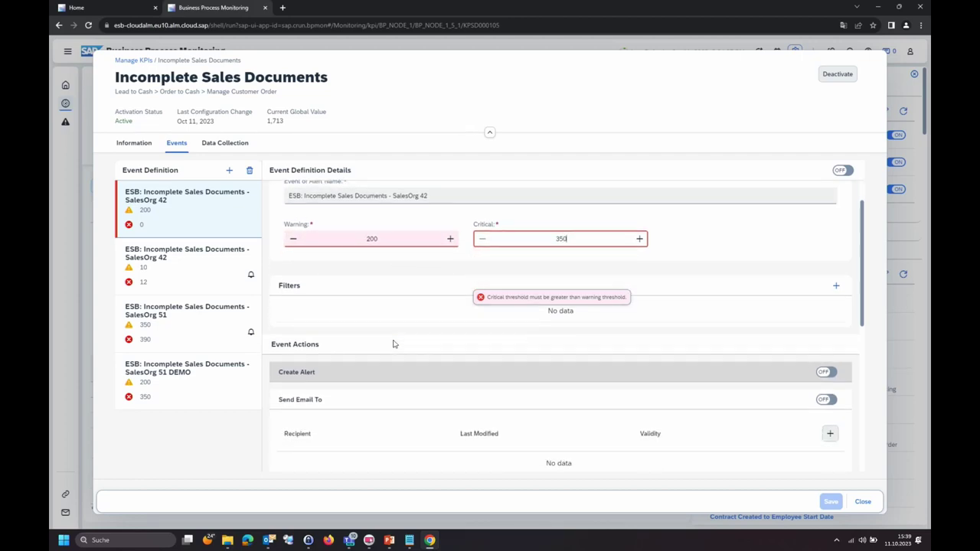
click(836, 237)
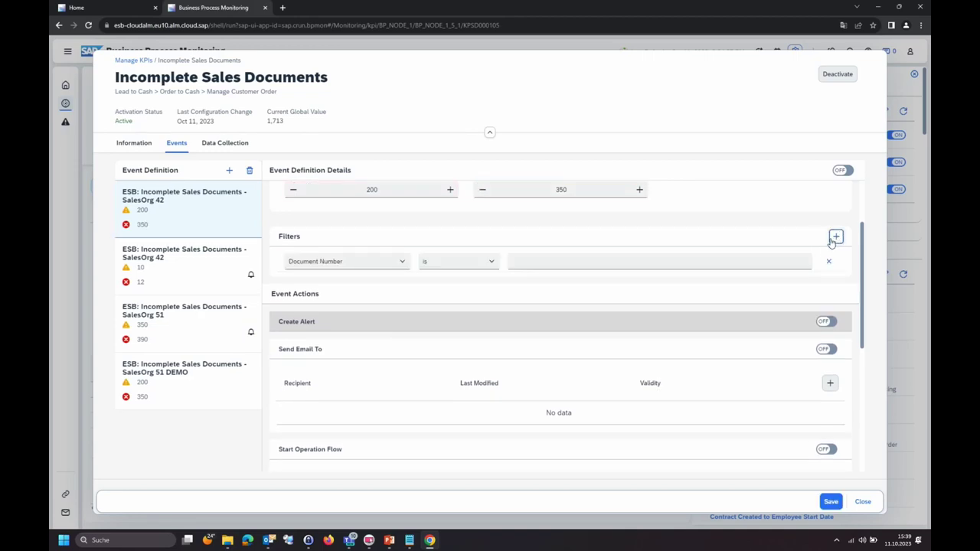
click(402, 262)
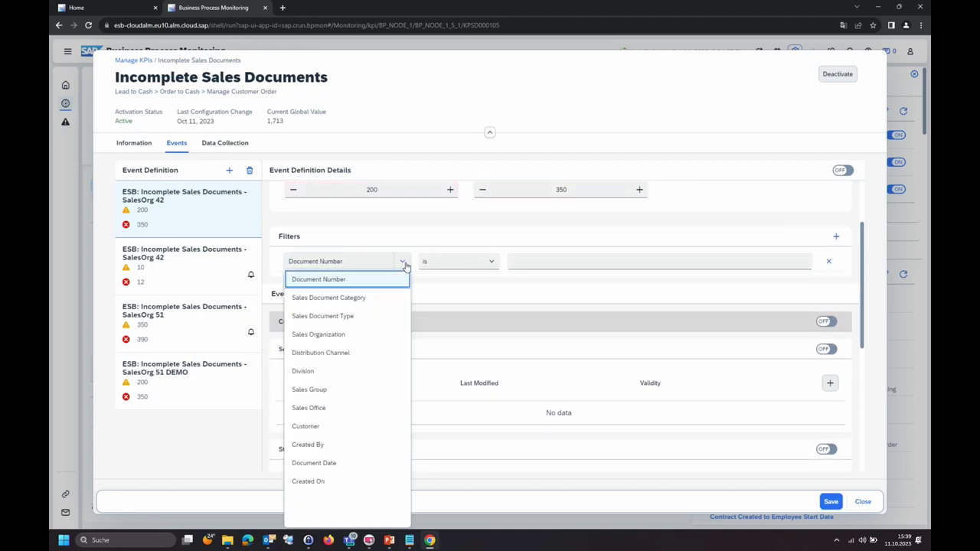
click(379, 334)
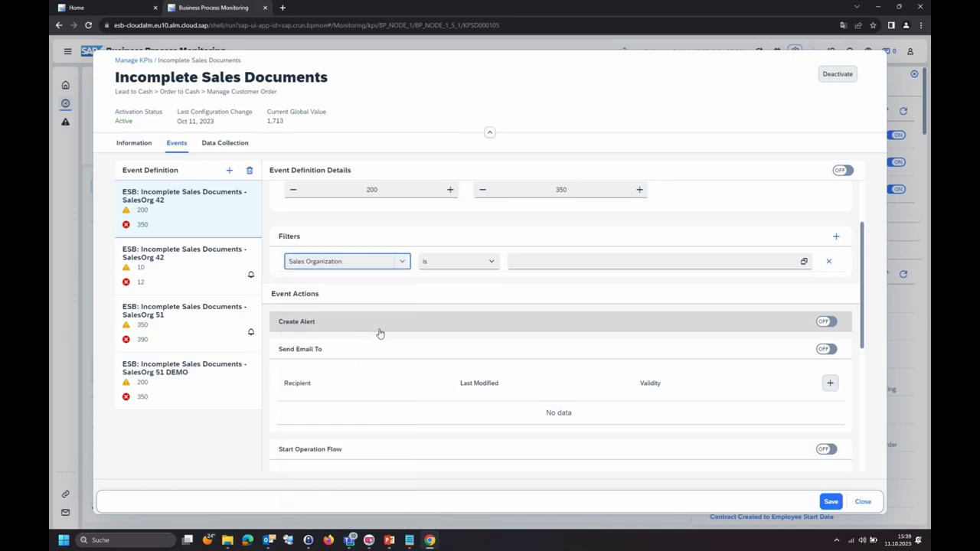
click(804, 263)
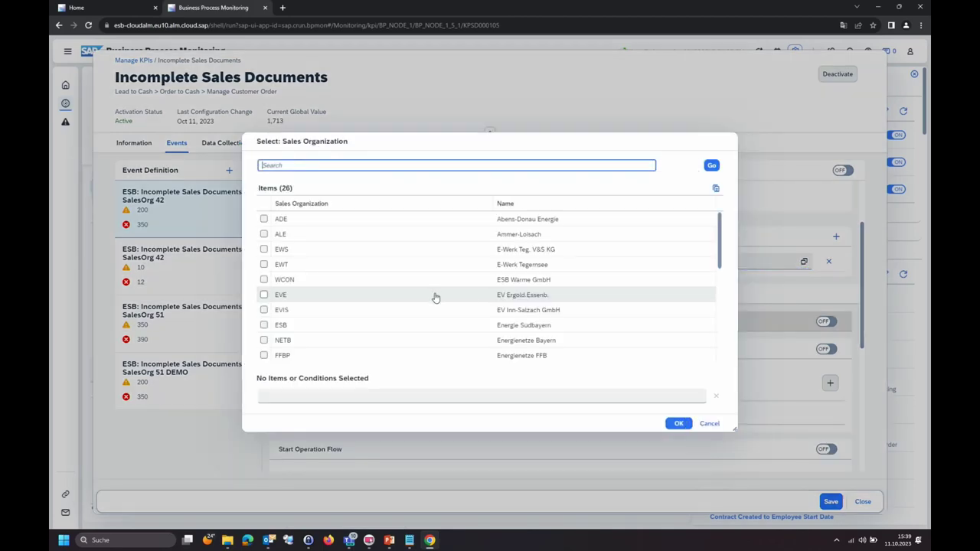
click(281, 326)
click(678, 423)
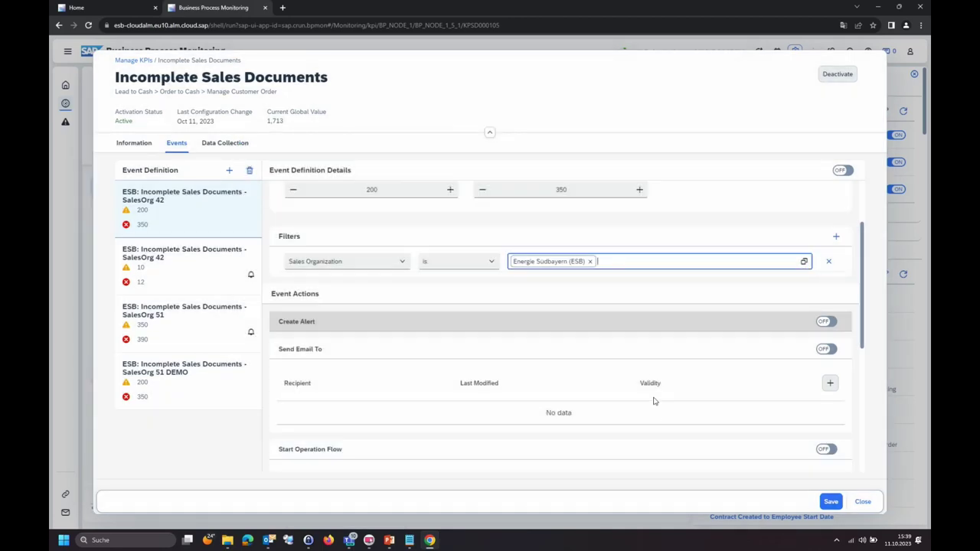
- Add a second event filter restricting Distribution Channel to Pähl(ehem. Weilheim) (51)
click(837, 237)
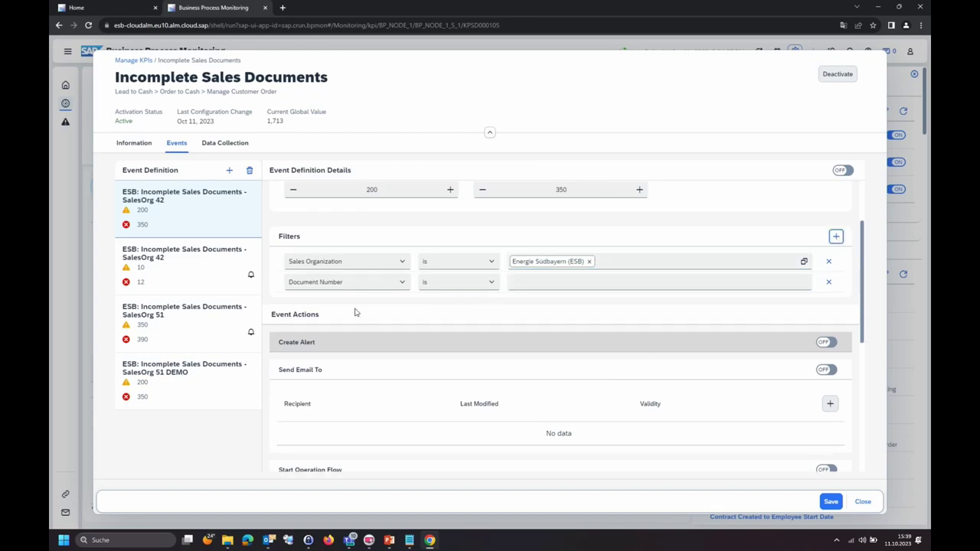
click(404, 282)
scroll(368, 372, down, 1)
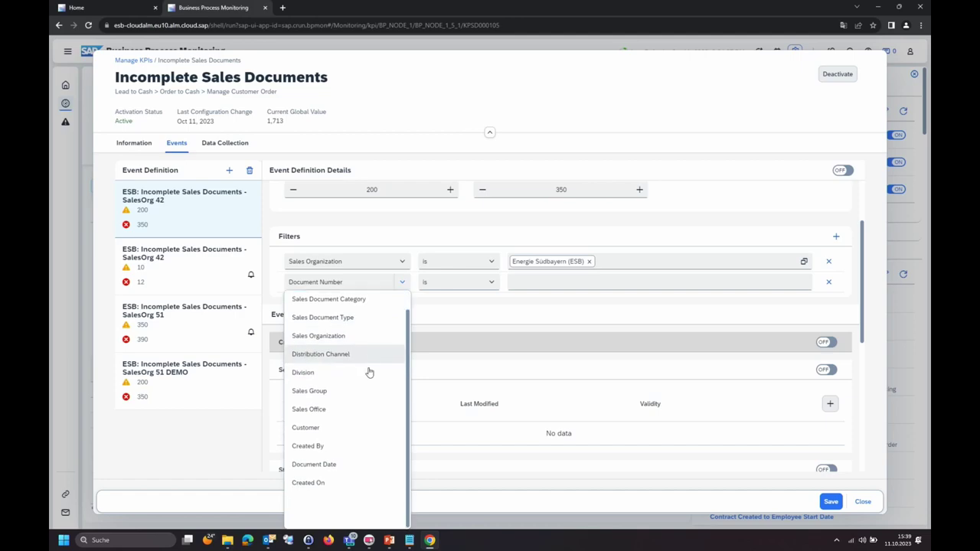
click(358, 357)
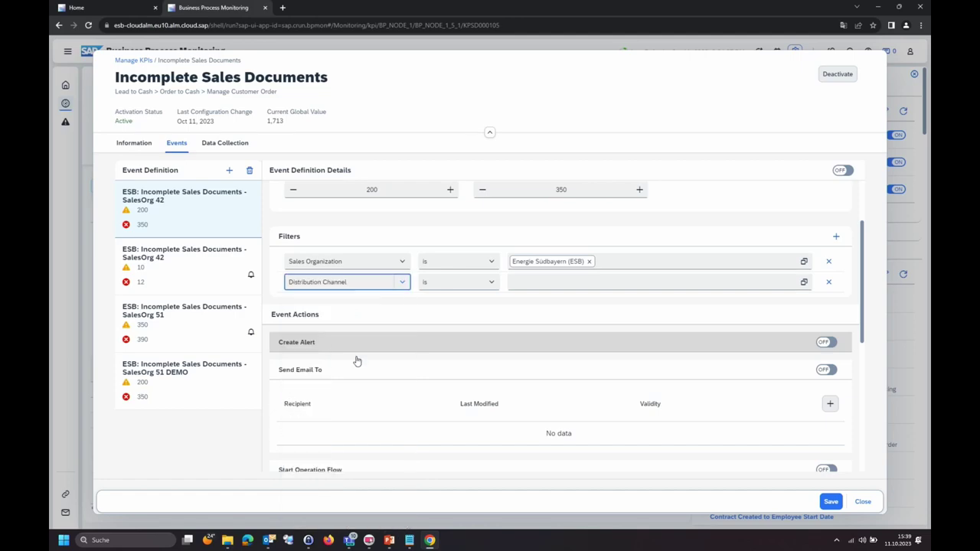
click(805, 282)
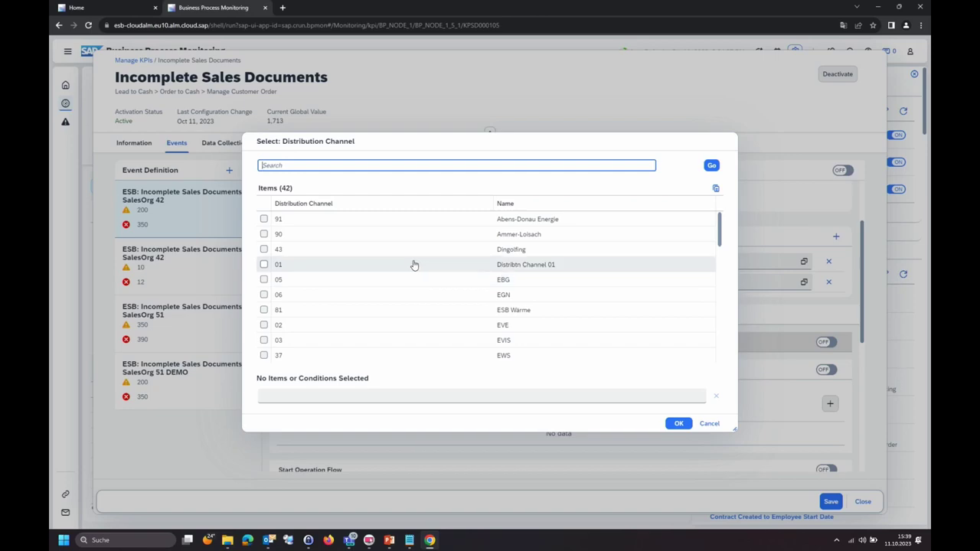
scroll(394, 284, down, 2)
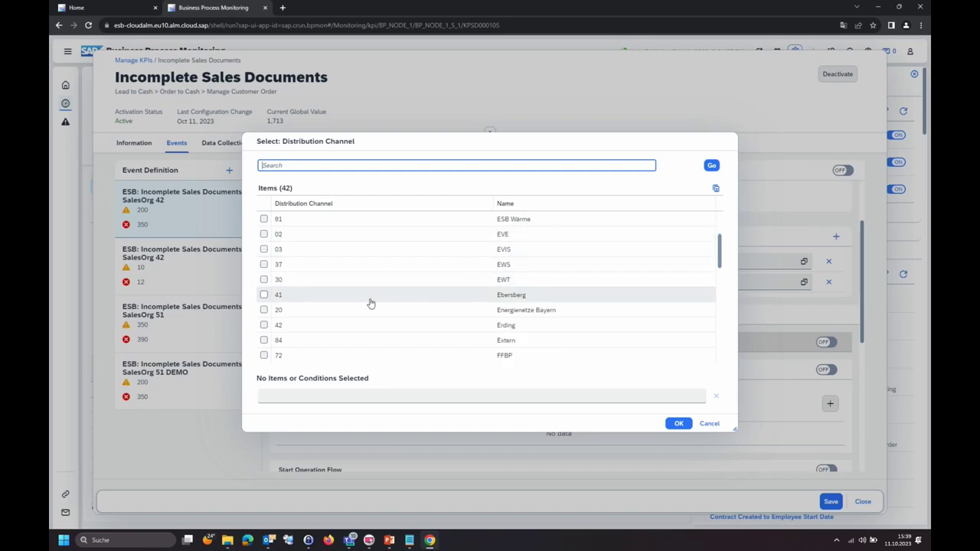
scroll(368, 305, down, 3)
scroll(361, 332, down, 2)
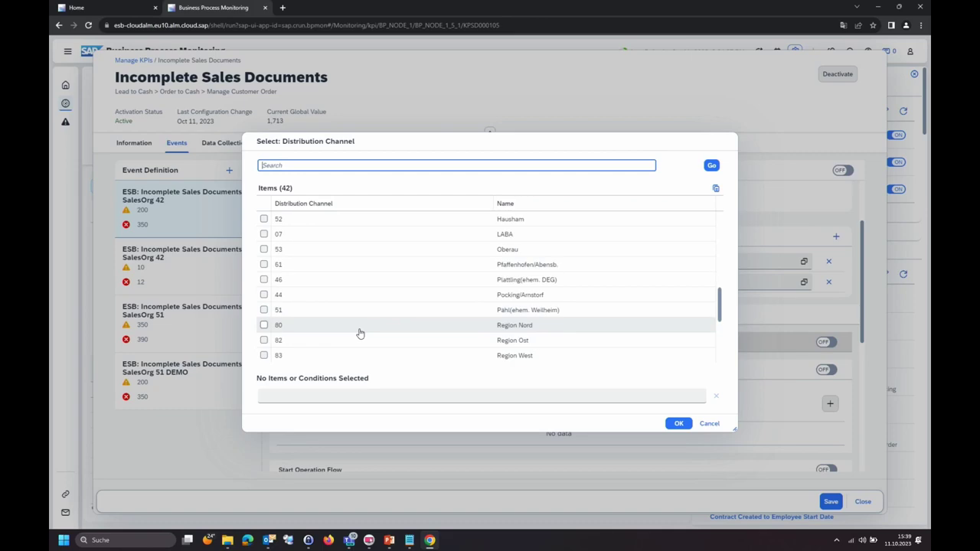
click(360, 312)
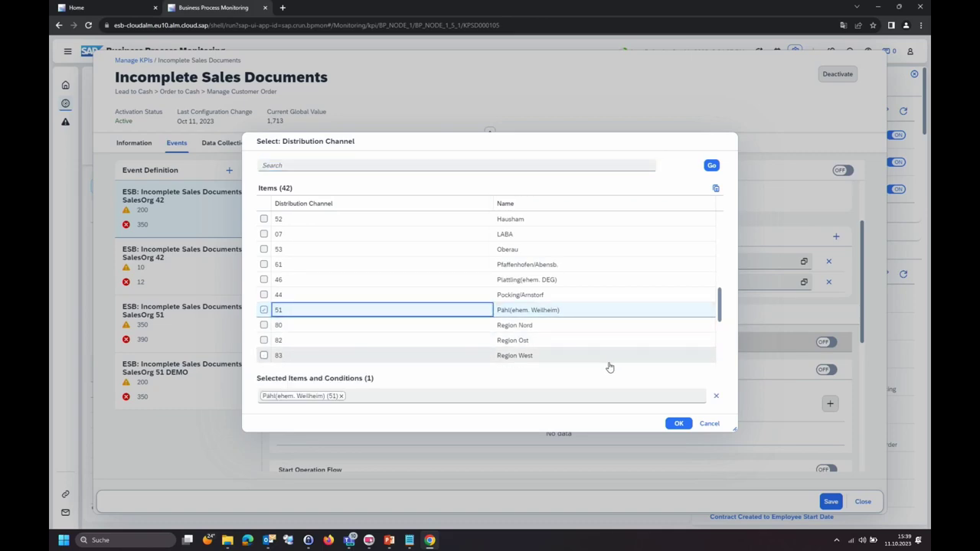
click(673, 423)
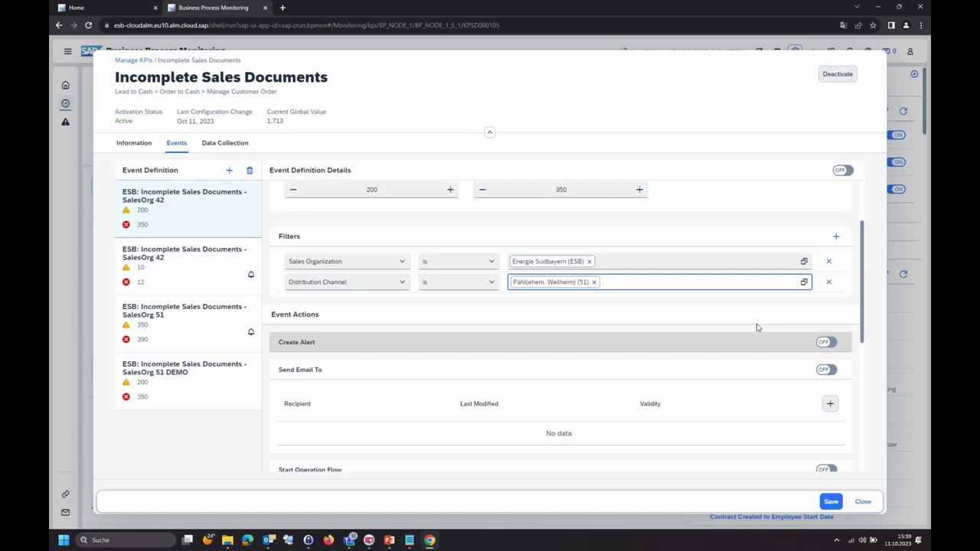
- Enable e-mail sending for the event with the third verified address as recipient, and turn on alert creation
scroll(756, 327, down, 1)
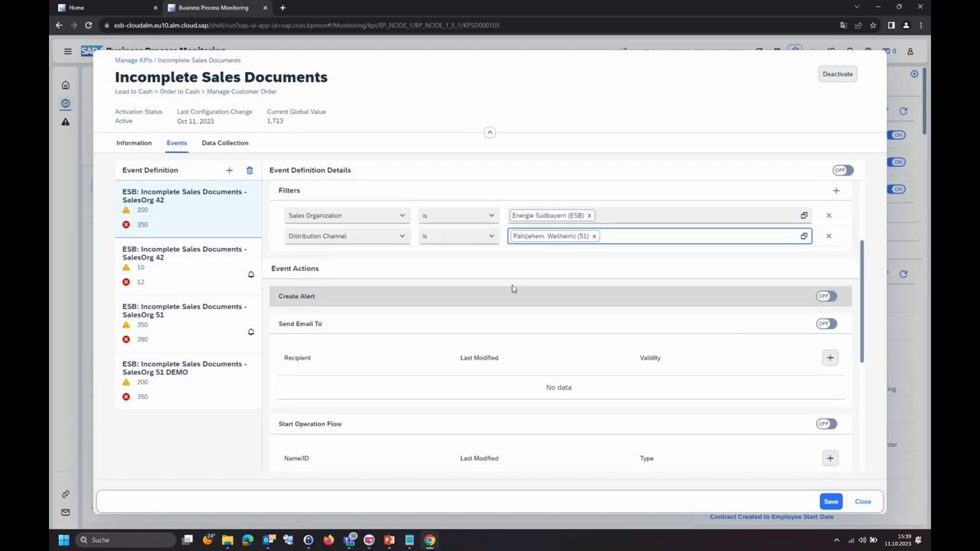
scroll(526, 311, down, 1)
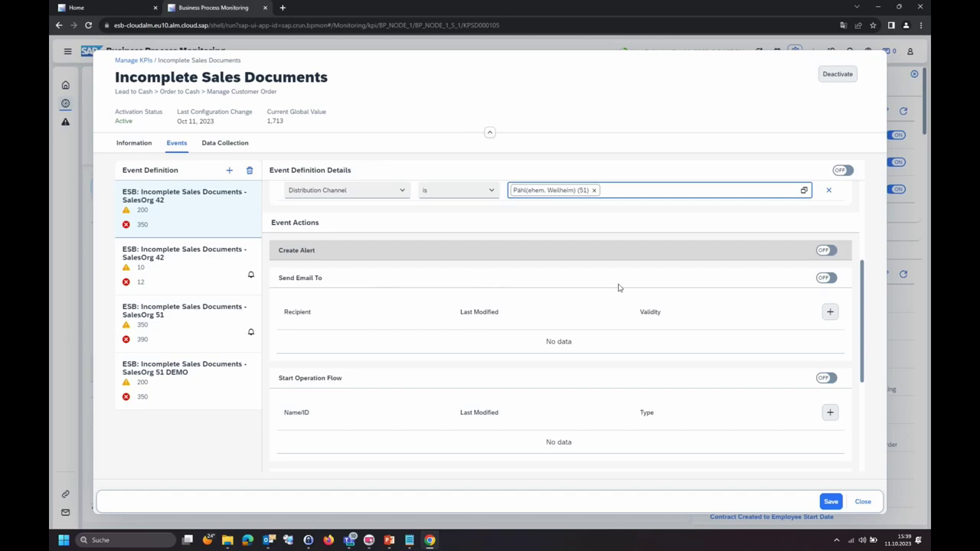
click(825, 278)
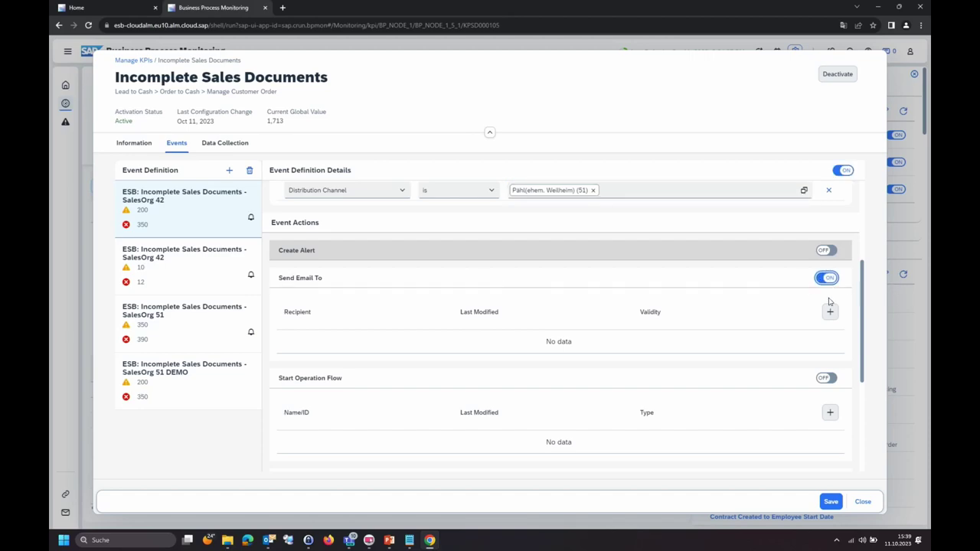
click(830, 312)
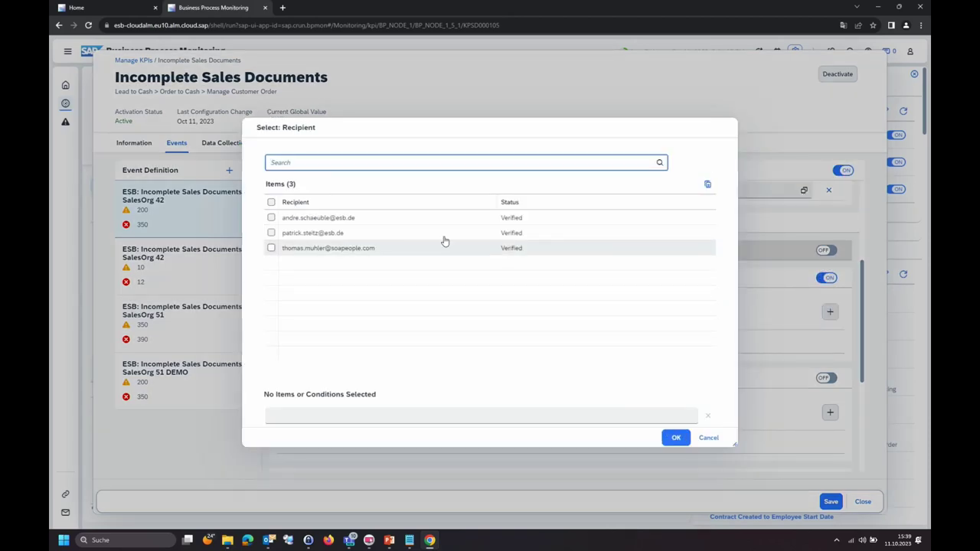
click(285, 248)
click(665, 438)
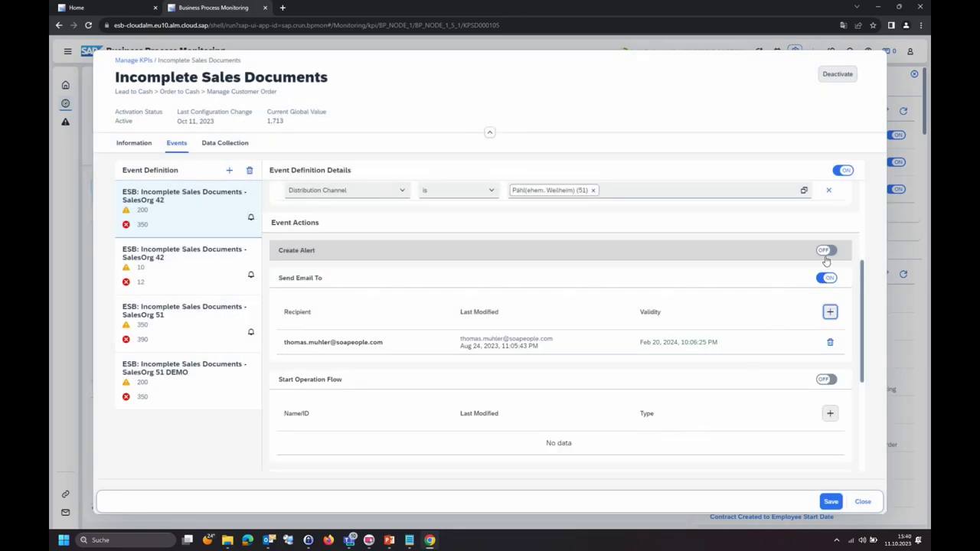
click(823, 253)
- Enable chat notifications for the event and add the Microsoft Teams subscription "Chat-Nachricht an Teams"
scroll(711, 344, down, 3)
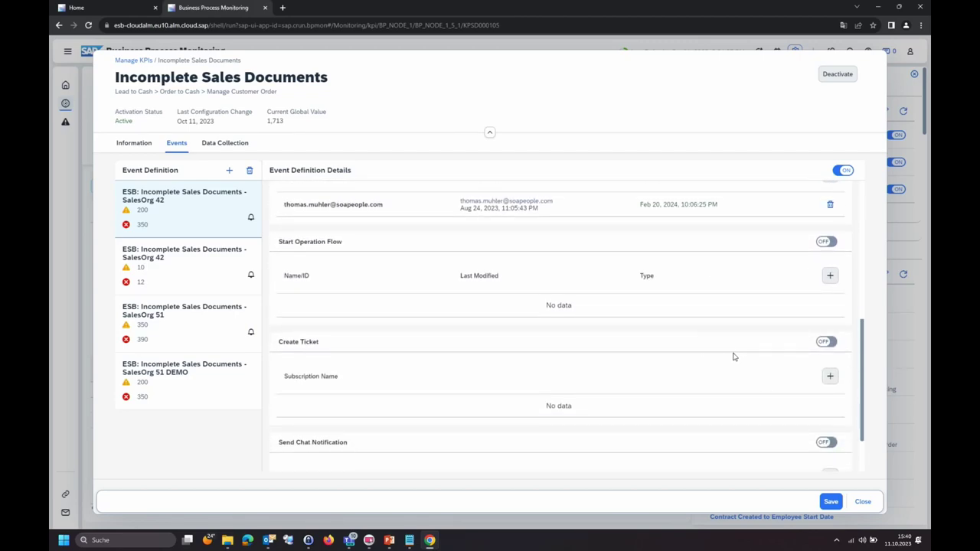
scroll(735, 356, down, 1)
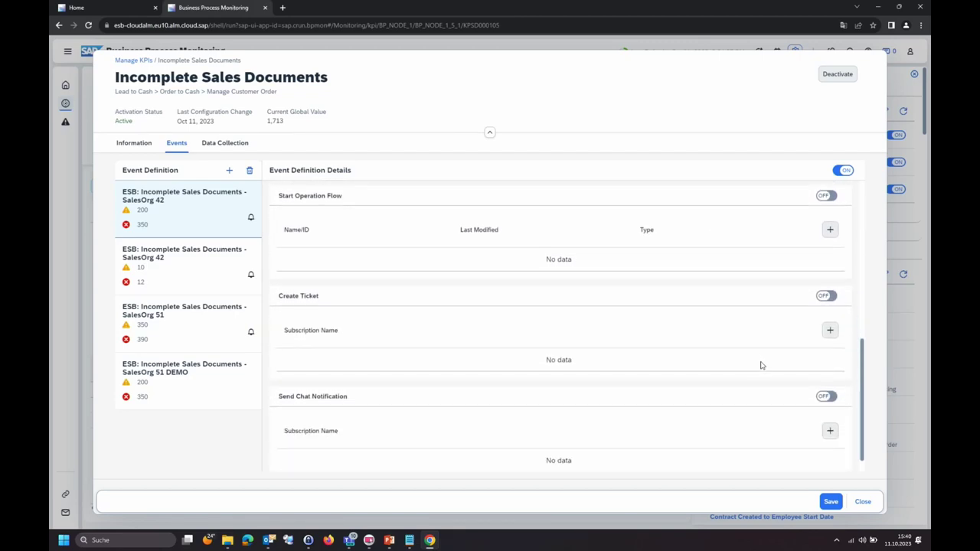
click(825, 397)
scroll(785, 405, down, 1)
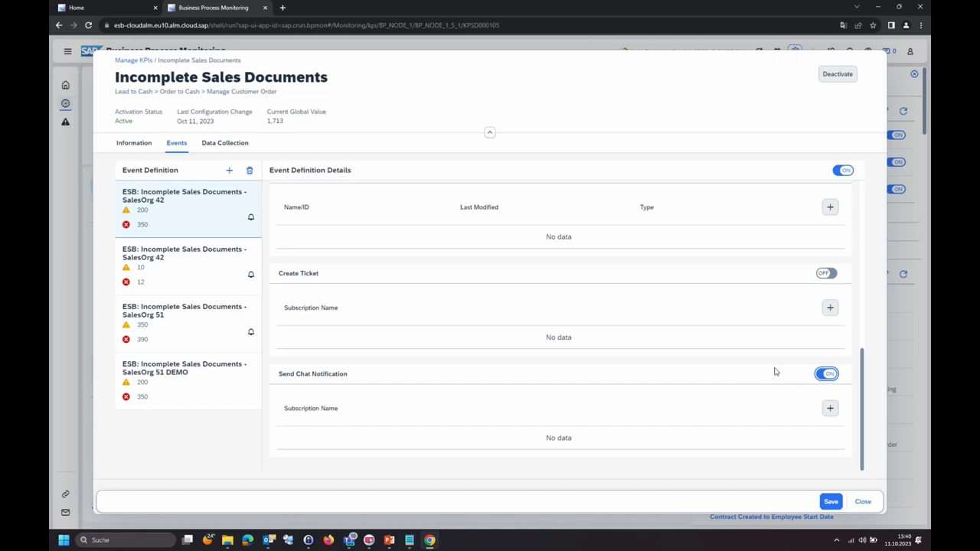
click(830, 410)
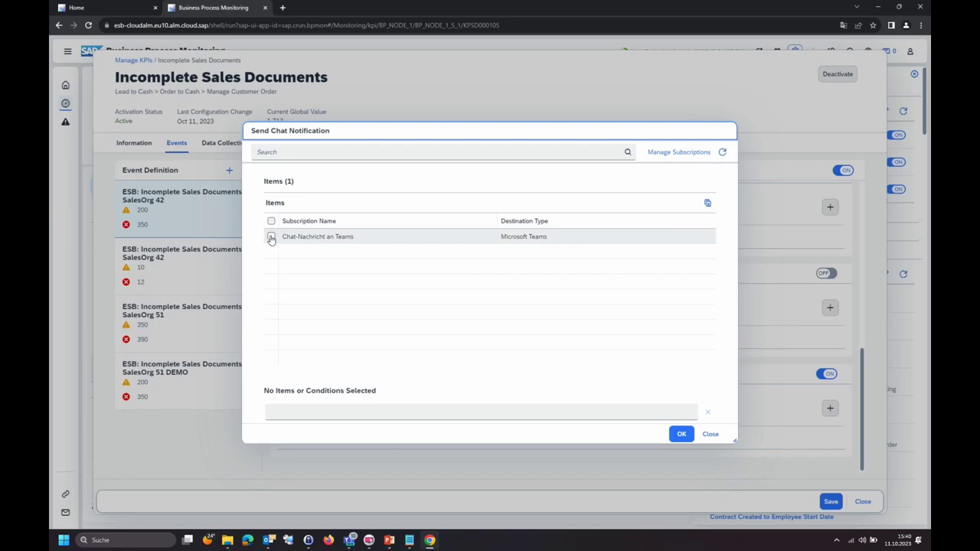
click(272, 237)
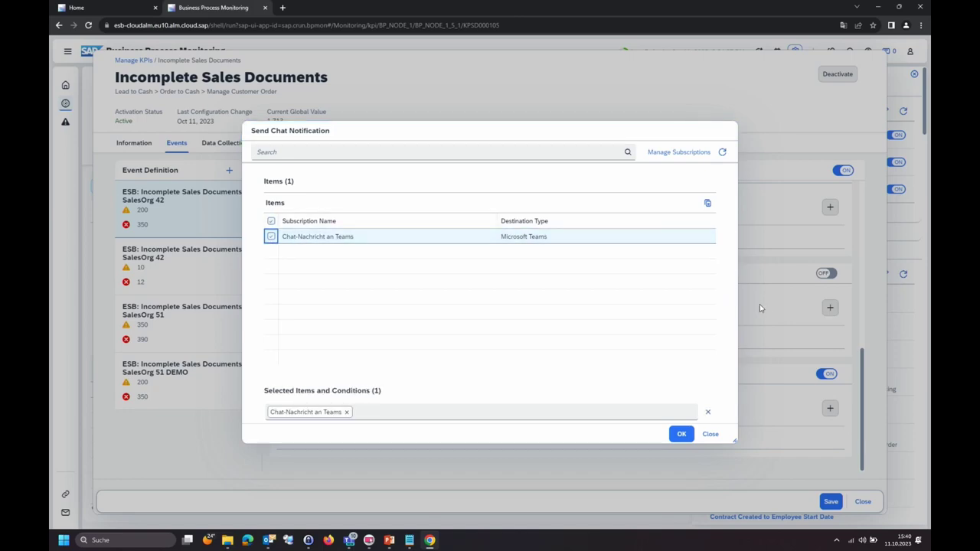
click(681, 434)
- Review the event's filters and actions, then save the event definition and close the KPI configuration
scroll(742, 378, up, 3)
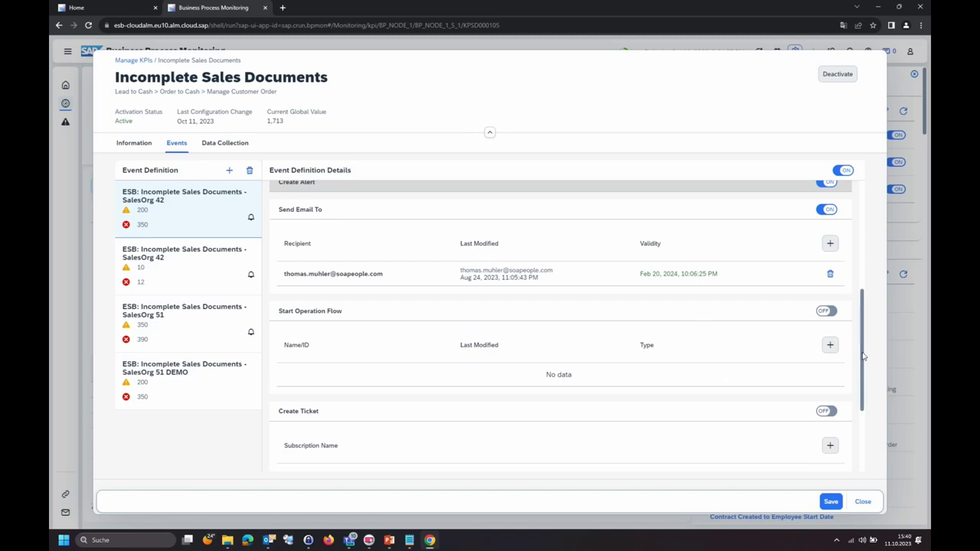
scroll(870, 330, up, 3)
scroll(870, 310, up, 2)
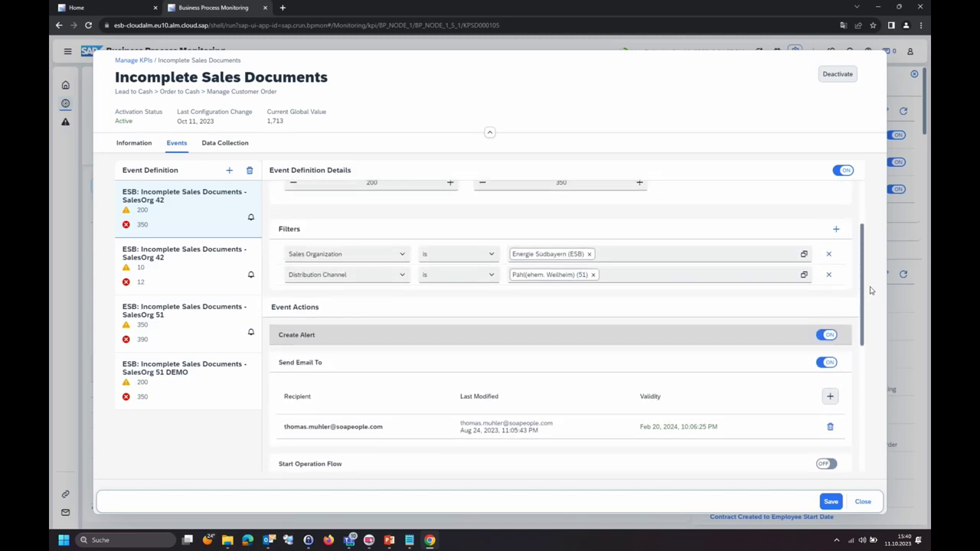
scroll(868, 291, down, 8)
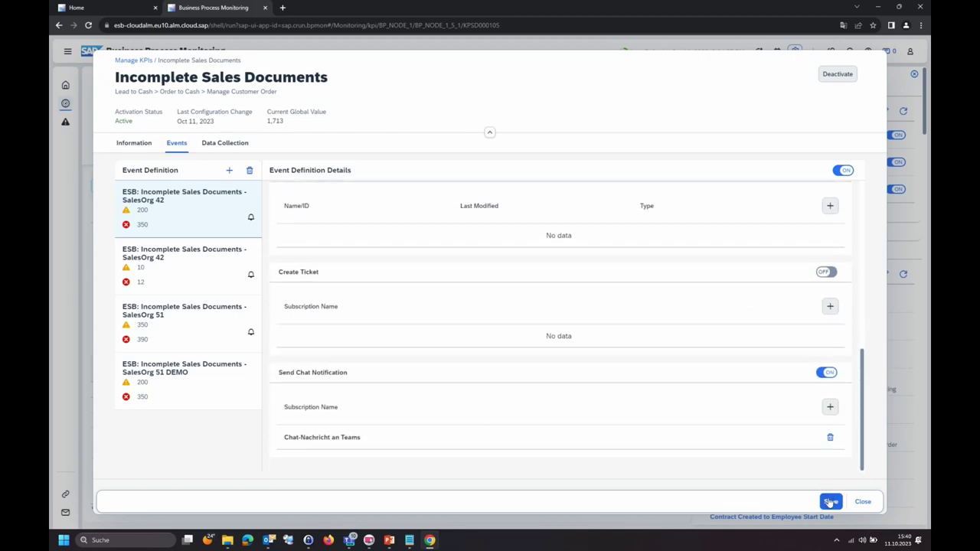
click(830, 502)
click(862, 502)
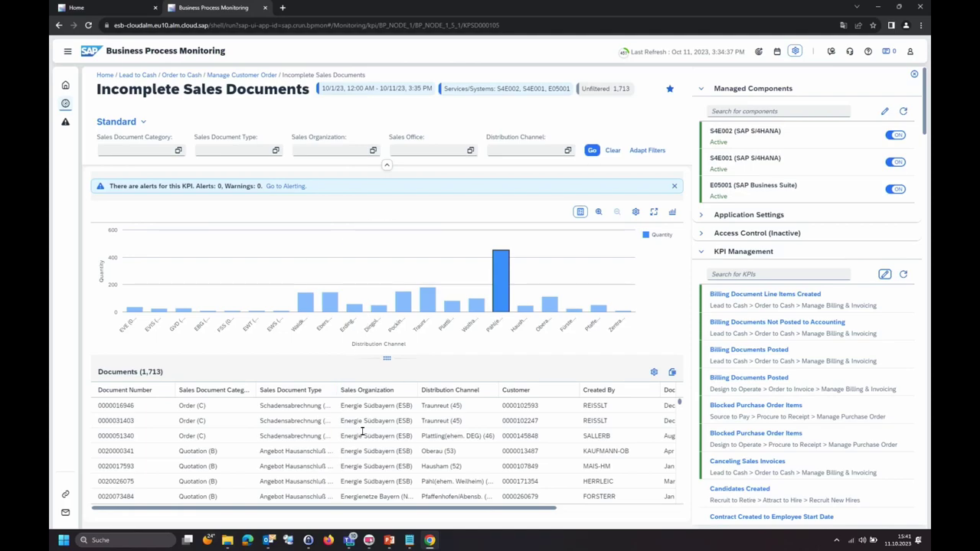
- Switch to the Outlook notification "ESB: Incomplete Sales Documents - SalesOrg 51" and examine its object details
mouse_move(269, 540)
click(313, 497)
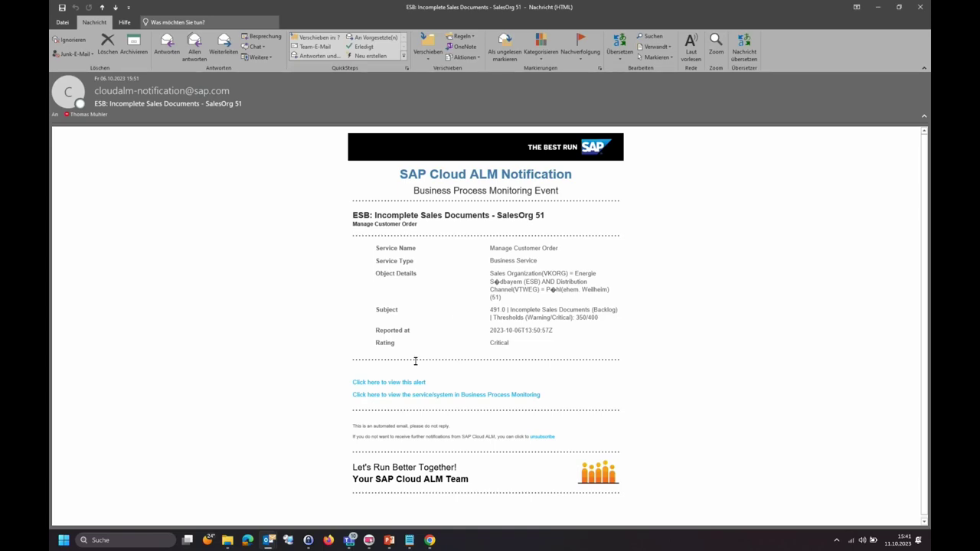
double_click(503, 282)
click(488, 282)
drag(491, 283, 501, 283)
click(565, 296)
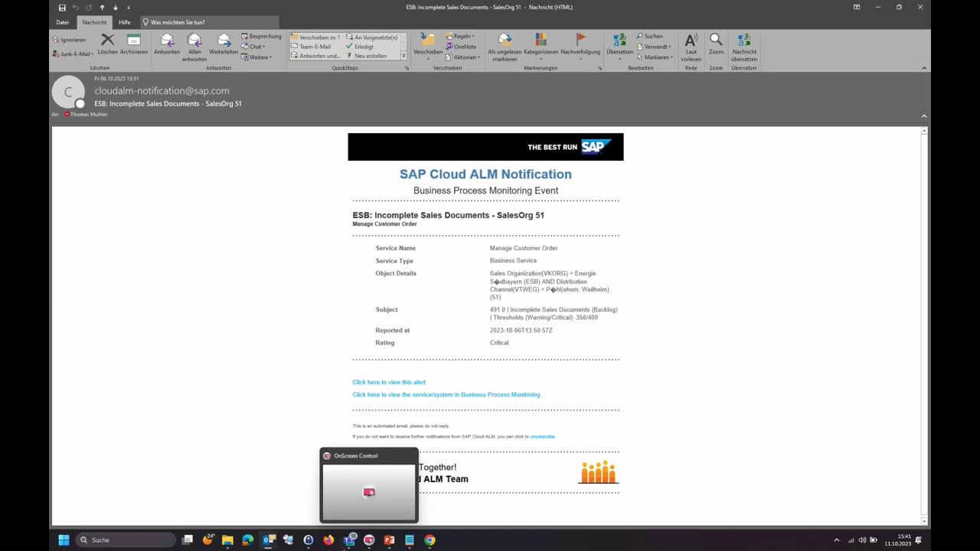
- Switch to Microsoft Teams, expand the SalesOrg 51 alert message in the ESB CALM channel, and minimize Teams after viewing it
click(350, 540)
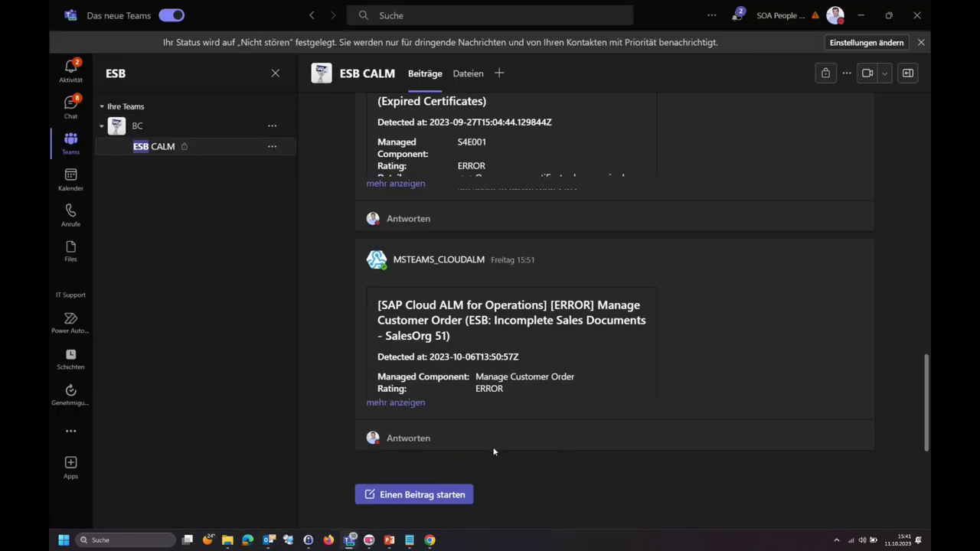
click(411, 404)
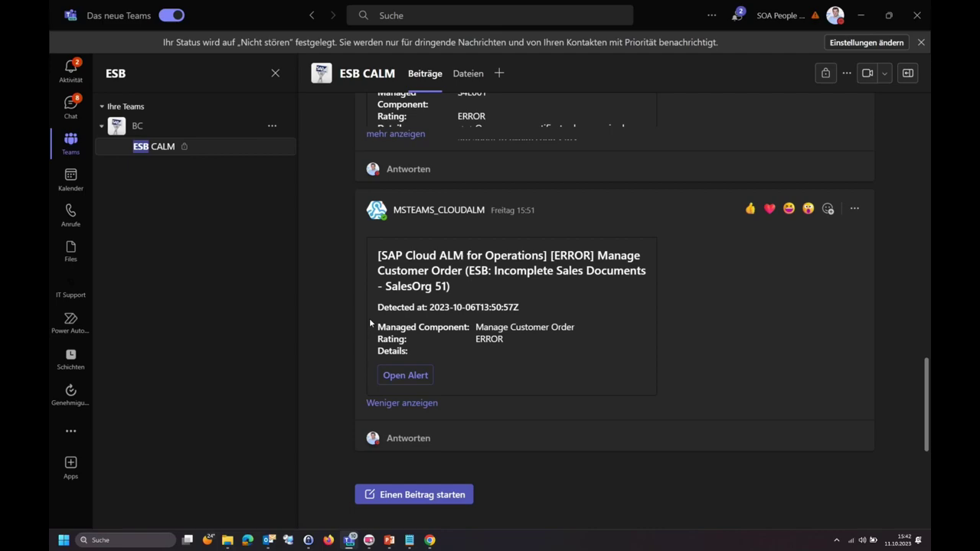
click(863, 16)
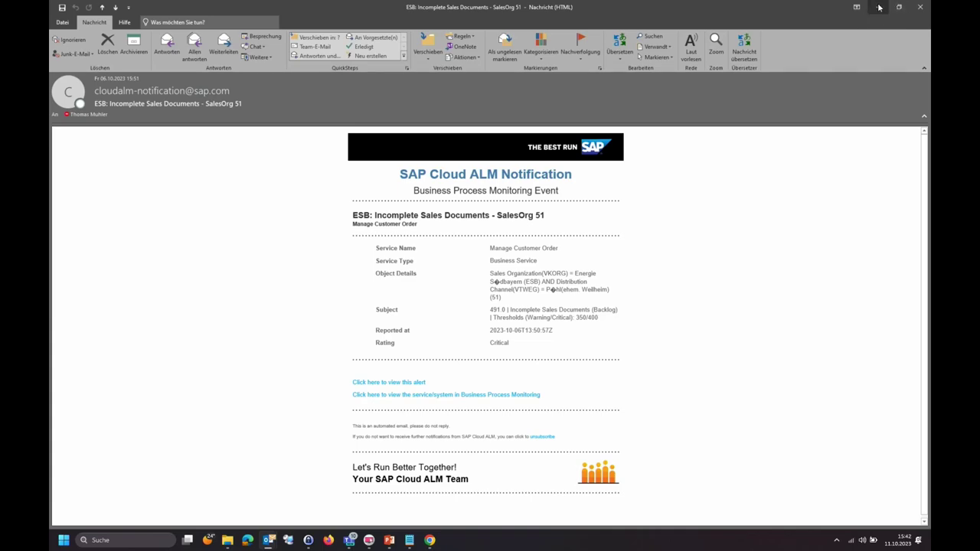
- Return from the Outlook notification to Business Process Monitoring, check the saved views for Incomplete Sales Documents, and close the configuration settings
click(879, 7)
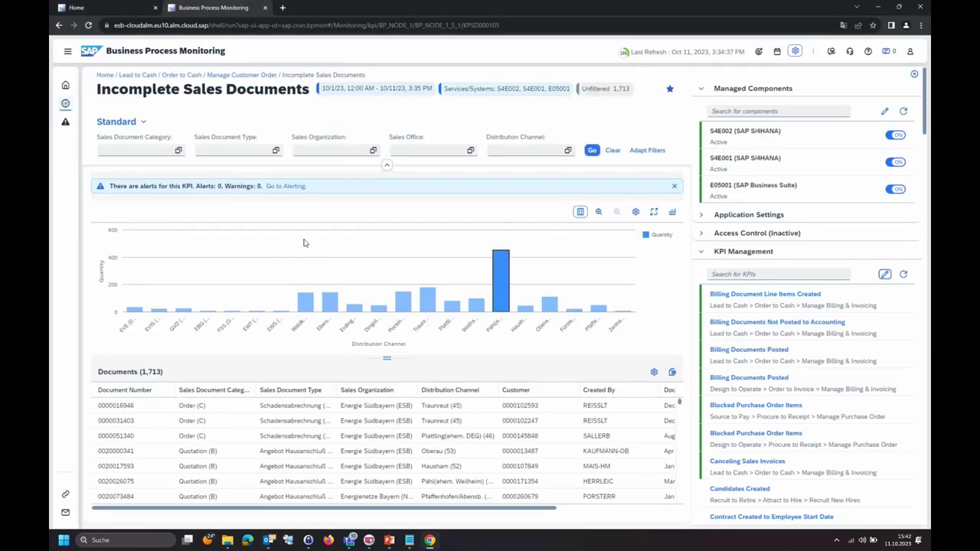
click(143, 122)
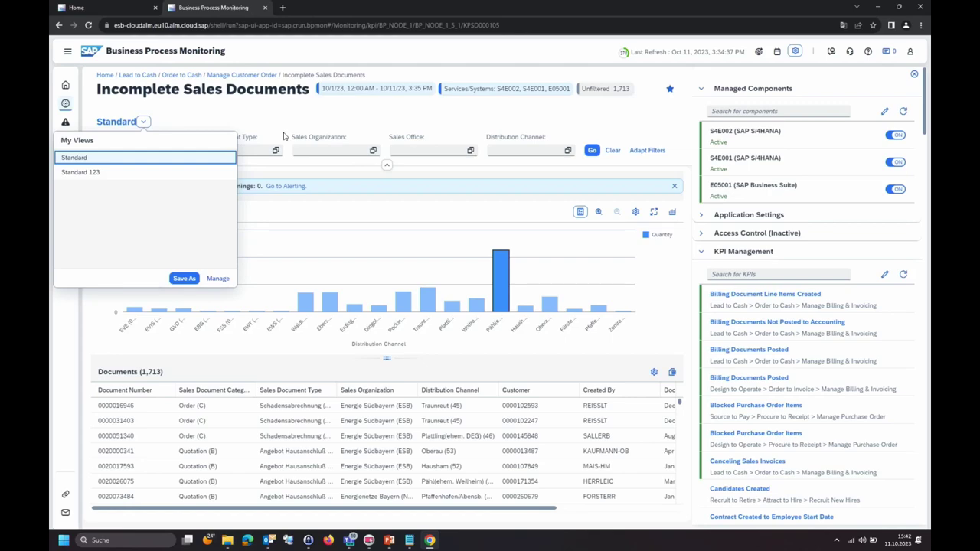
click(330, 112)
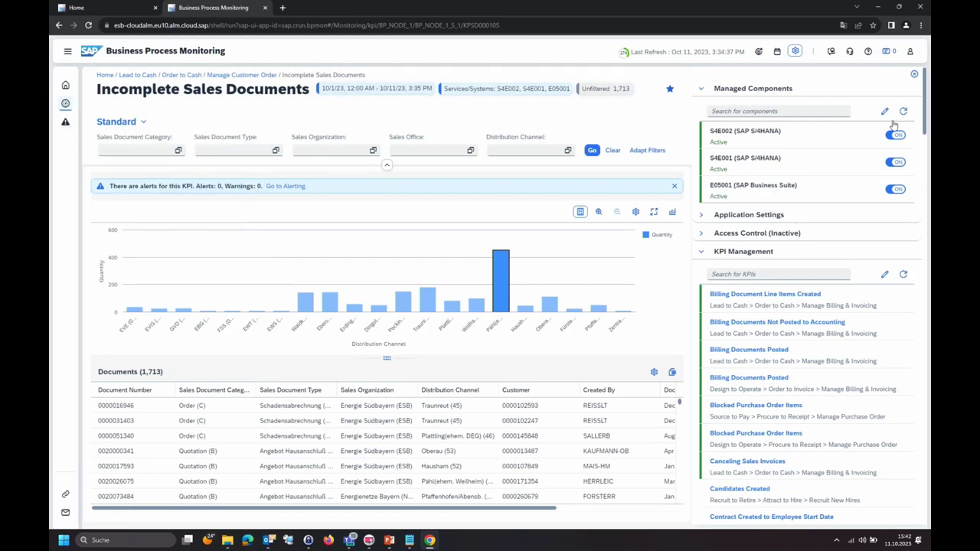
click(913, 74)
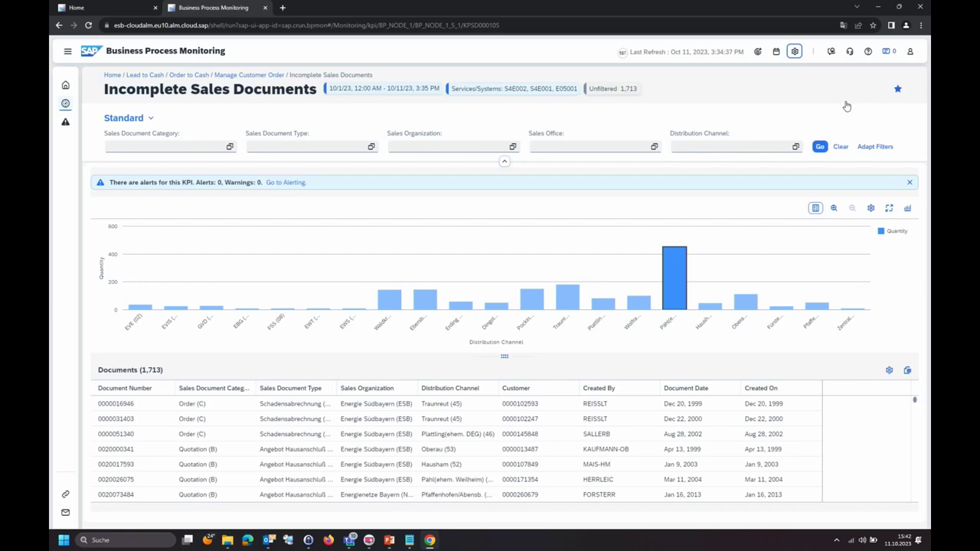
- Open the in-app help, examine the Monitoring and Video Tutorial topics, and close the help
click(869, 51)
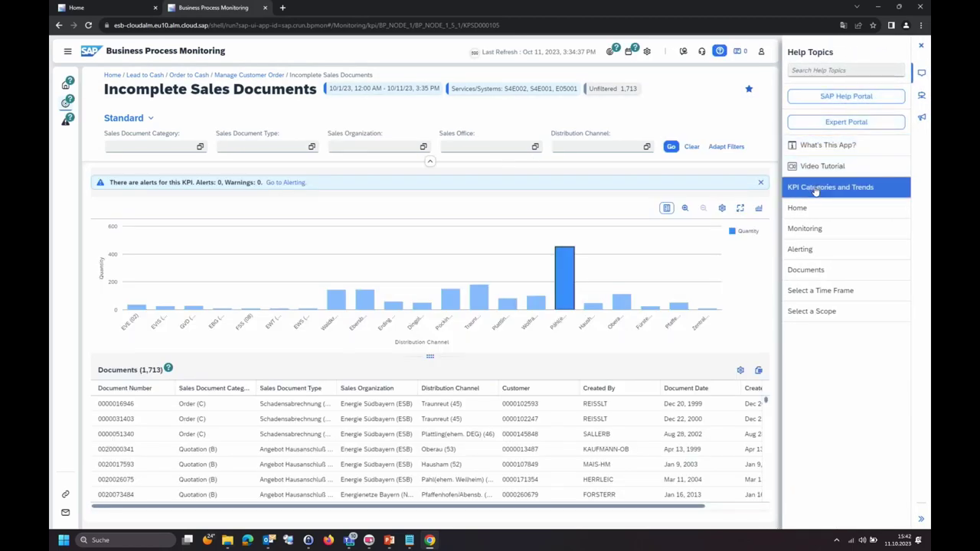
click(813, 234)
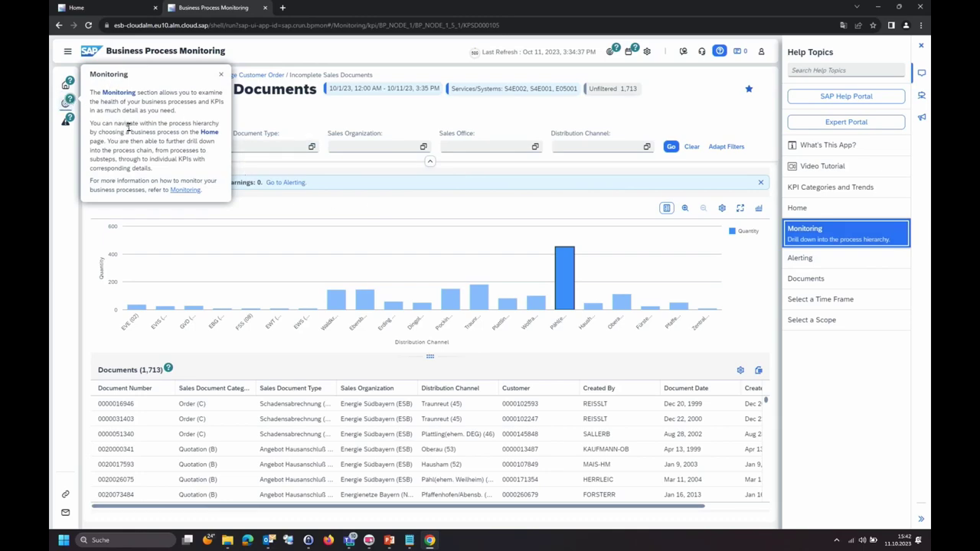
click(176, 191)
click(862, 170)
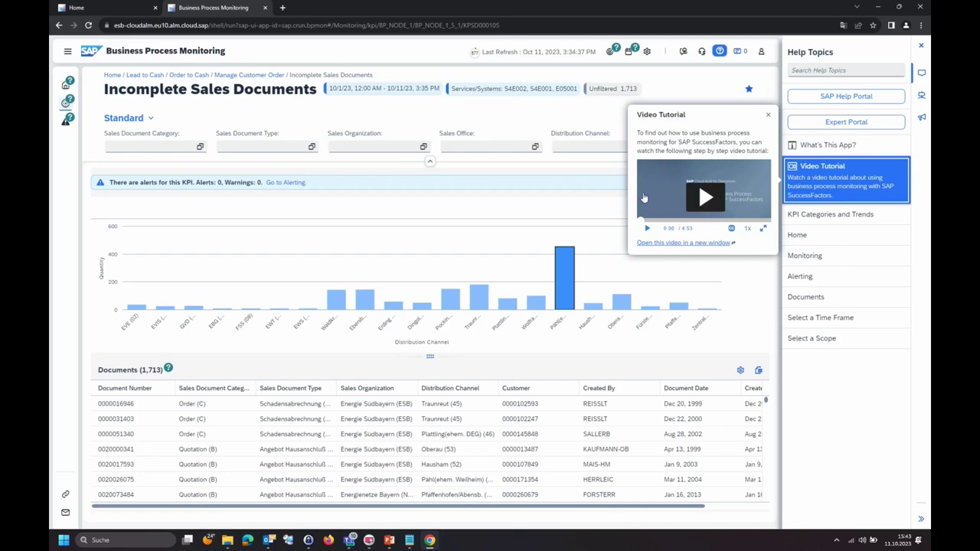
click(769, 116)
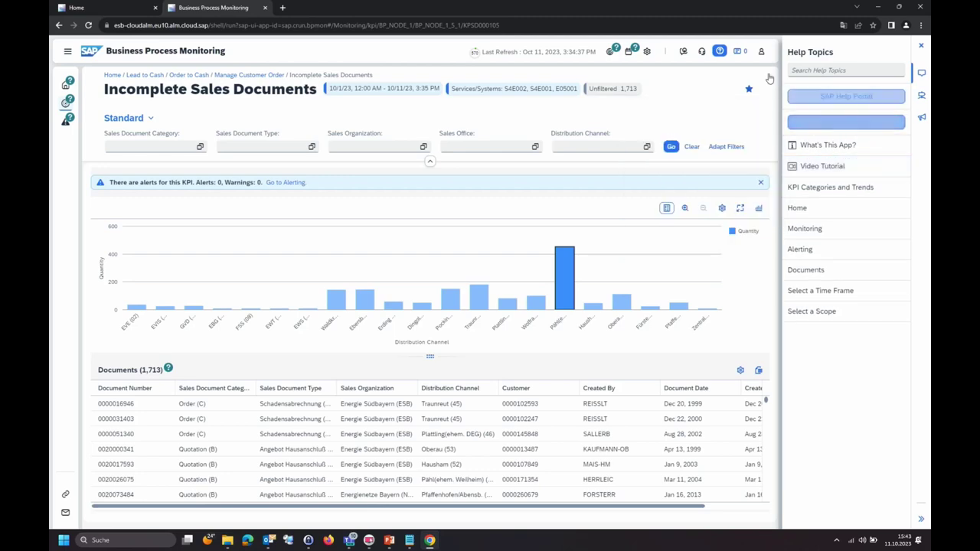
click(923, 47)
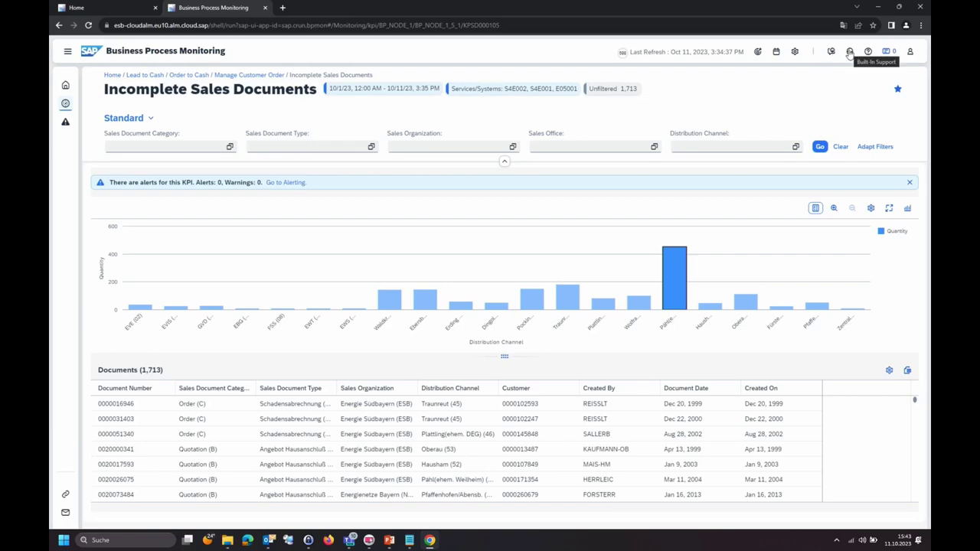
- Sign in to Built-In Support and open the form for reporting a new issue
click(849, 52)
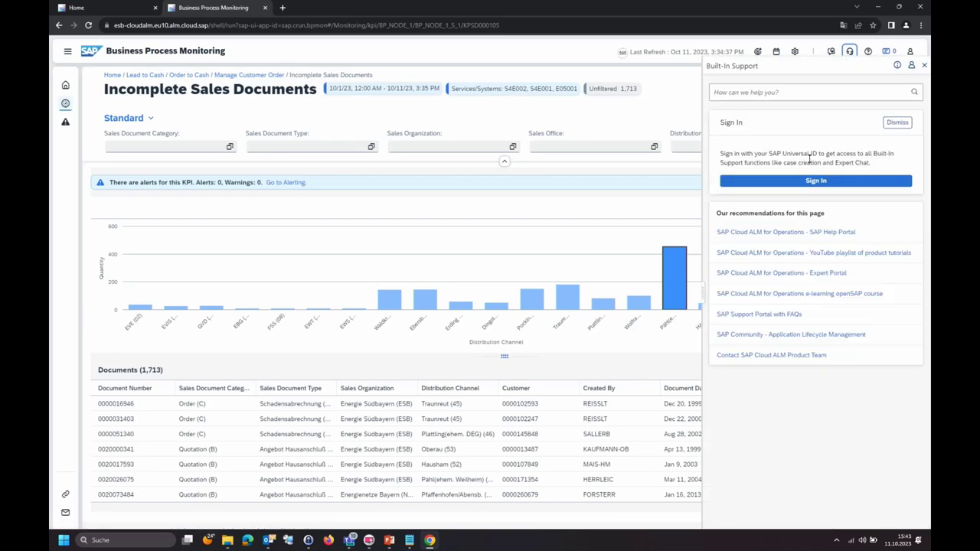
click(809, 181)
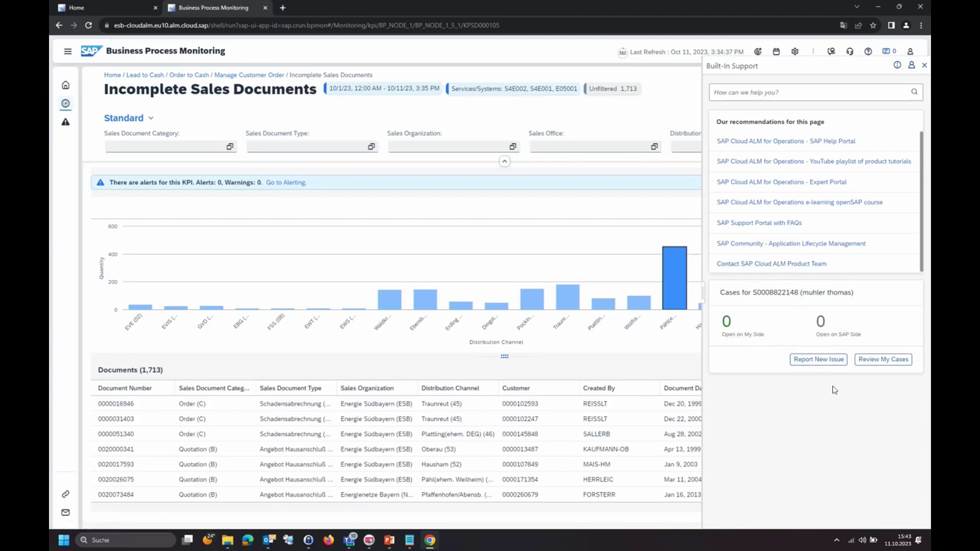
click(817, 360)
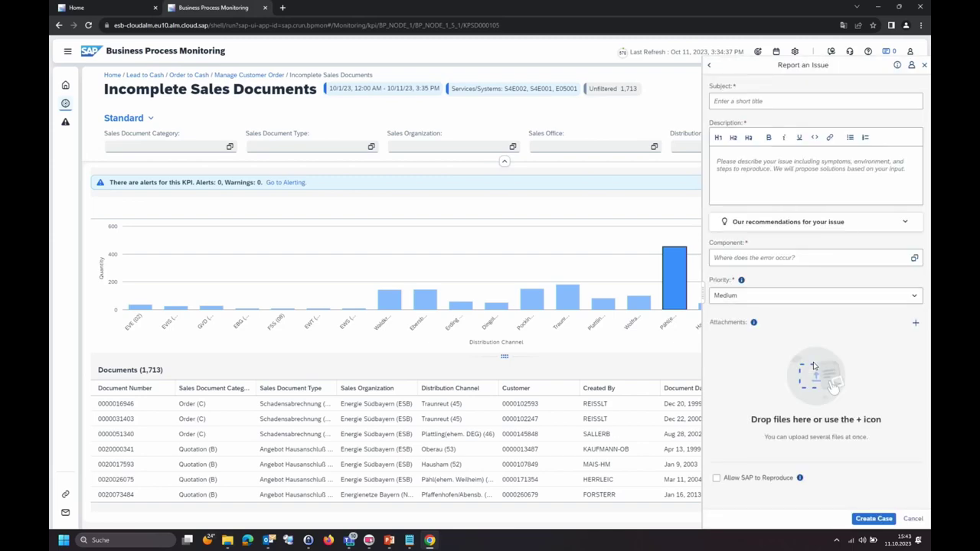